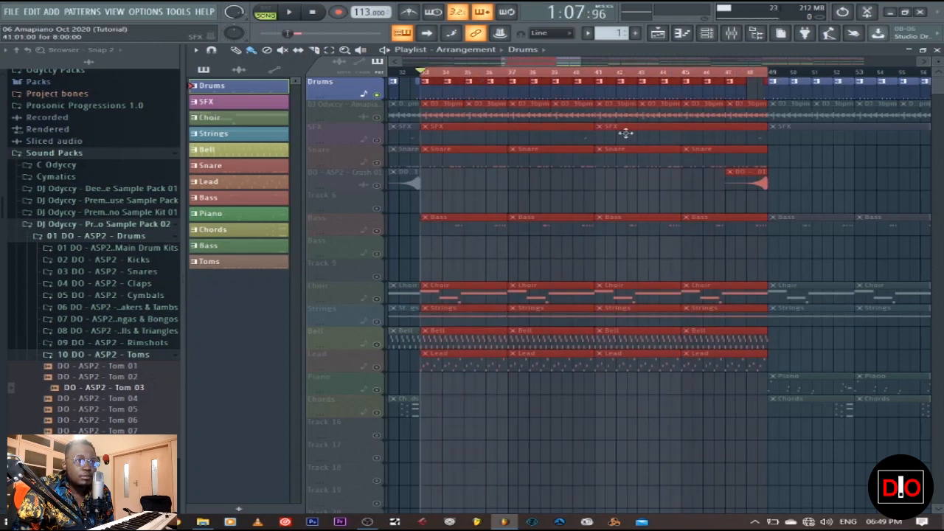
# Step: Move the start of the playlist's loop range to bar 41 and show the channel rack instead of the playlist
pyautogui.moveTo(424, 74); pyautogui.dragTo(596, 81)
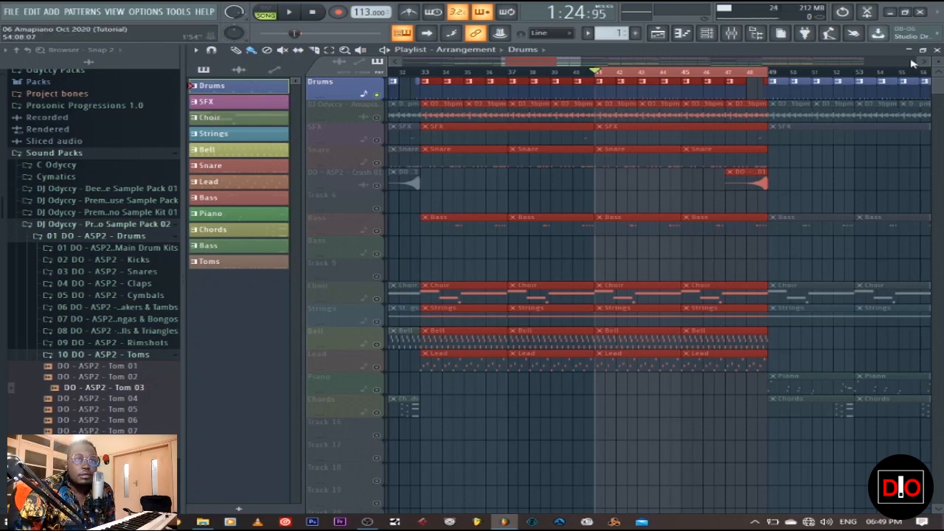
pyautogui.click(936, 49)
pyautogui.click(618, 87)
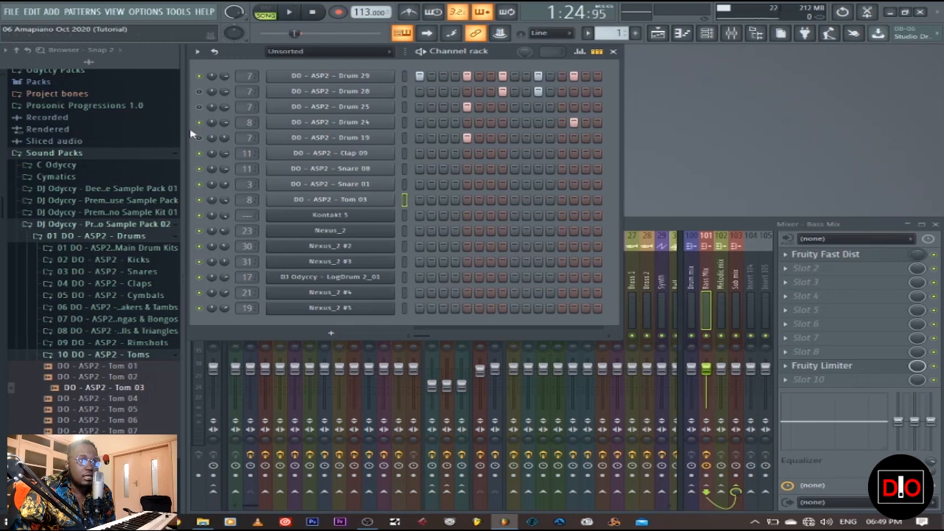
# Step: Audition the DO - ASP2 - Drum 29 channel by itself from bar 41, with the other drum channels muted
pyautogui.click(290, 13)
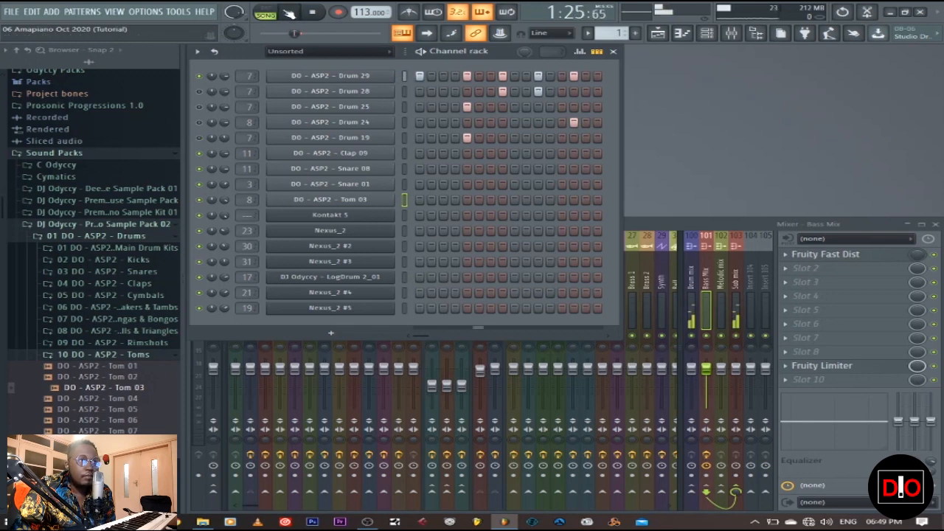
pyautogui.click(316, 12)
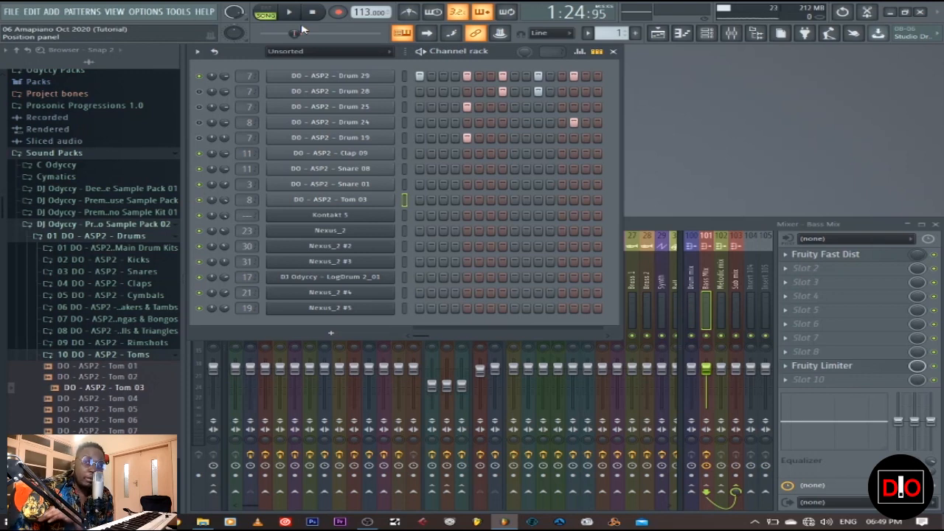
pyautogui.click(290, 15)
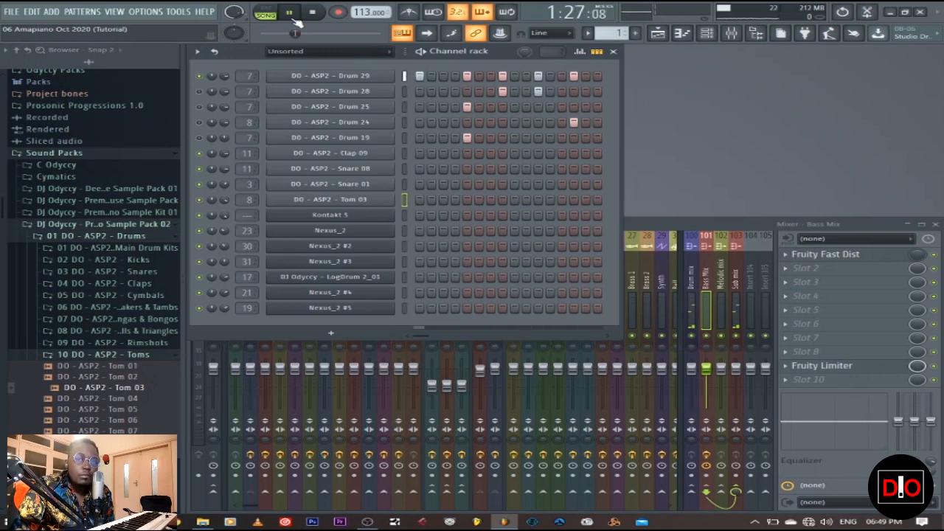
pyautogui.click(317, 13)
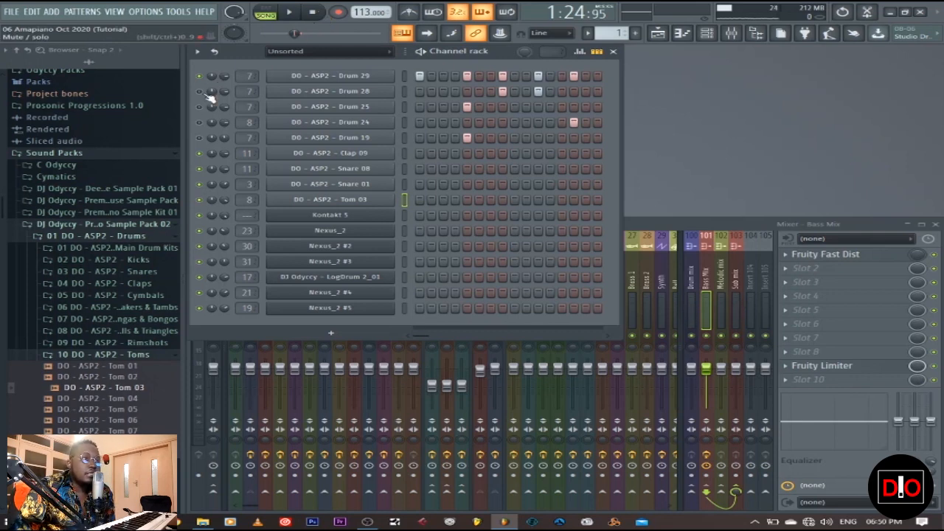
# Step: Unmute Drum 28 and the remaining Drum 25, 24 and 19 channels, auditioning the drum pattern with each addition
pyautogui.click(290, 12)
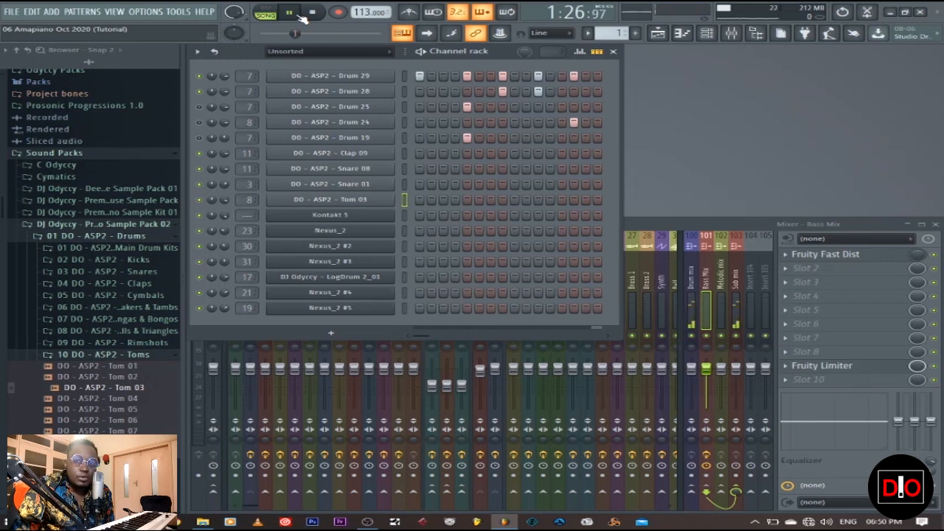
pyautogui.click(314, 12)
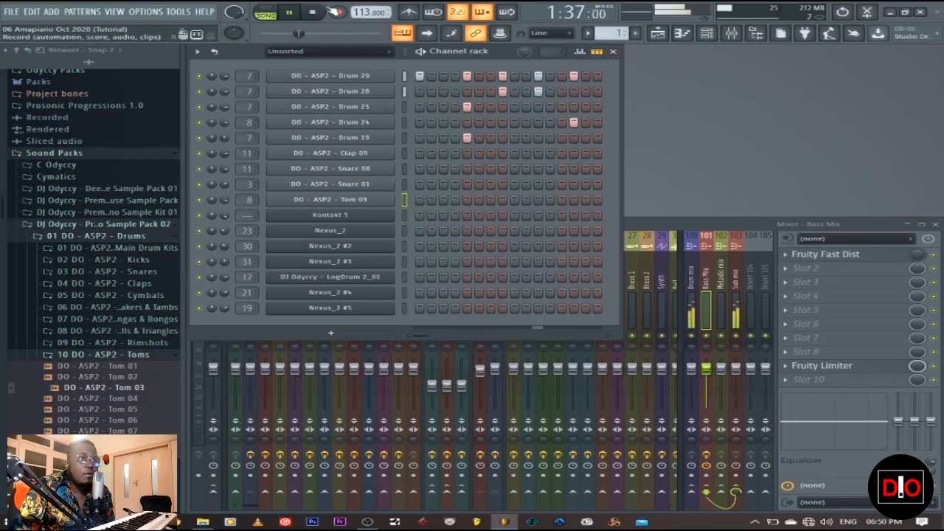
pyautogui.press('space')
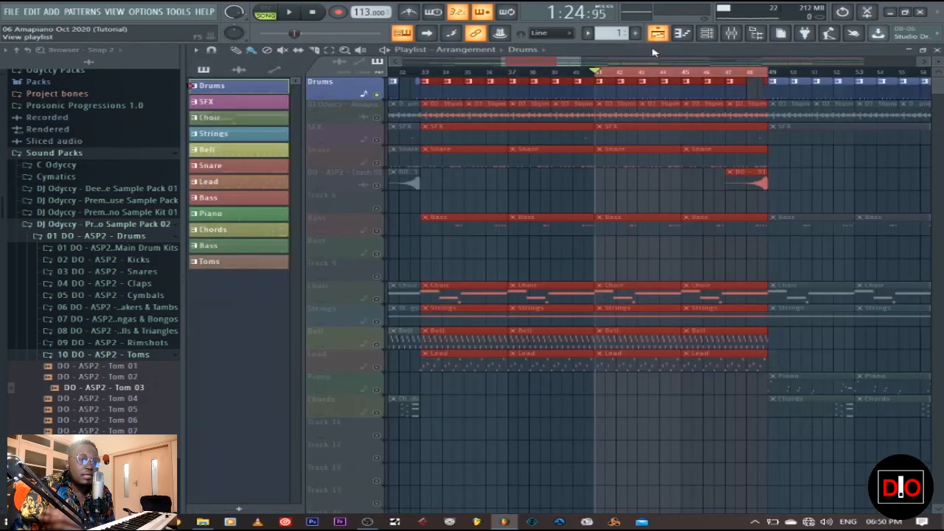
# Step: Unmute the Amapiano Shakerloop track in the playlist and play it together with the drums from bar 41
pyautogui.click(657, 34)
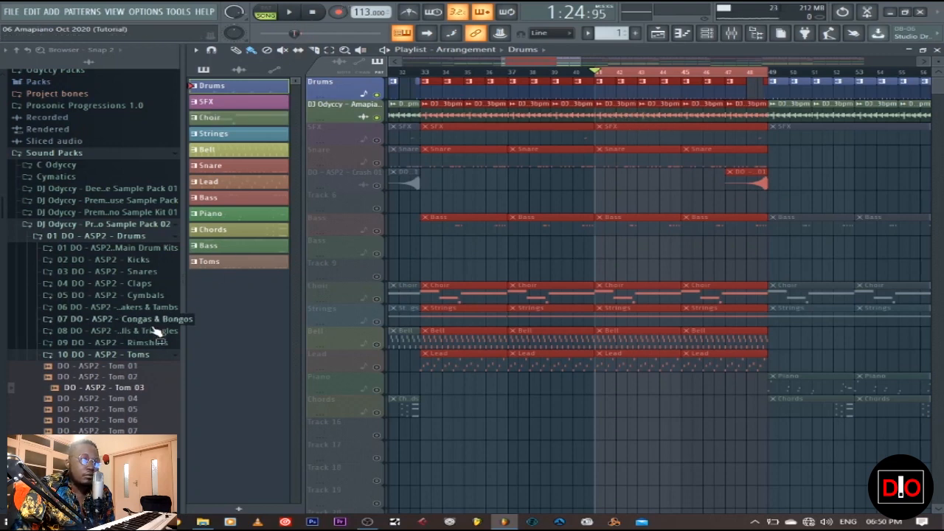
pyautogui.click(127, 354)
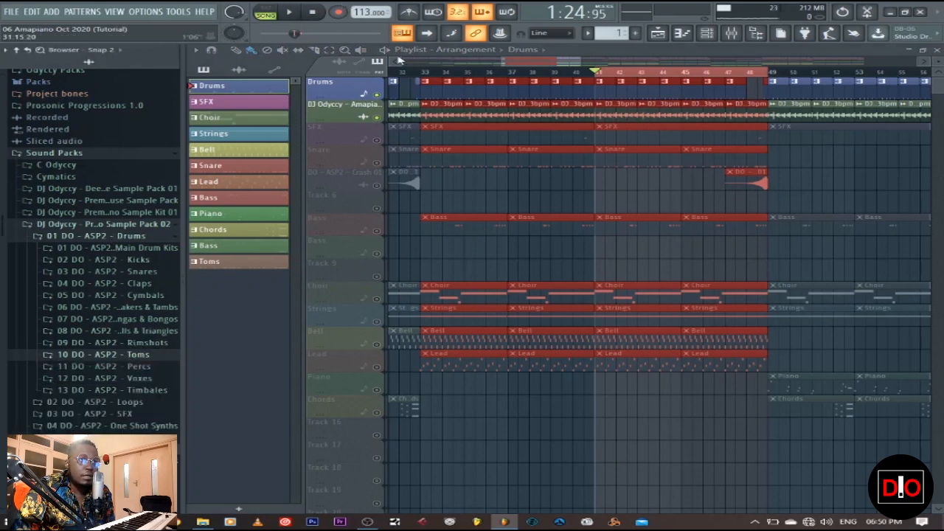
pyautogui.click(291, 14)
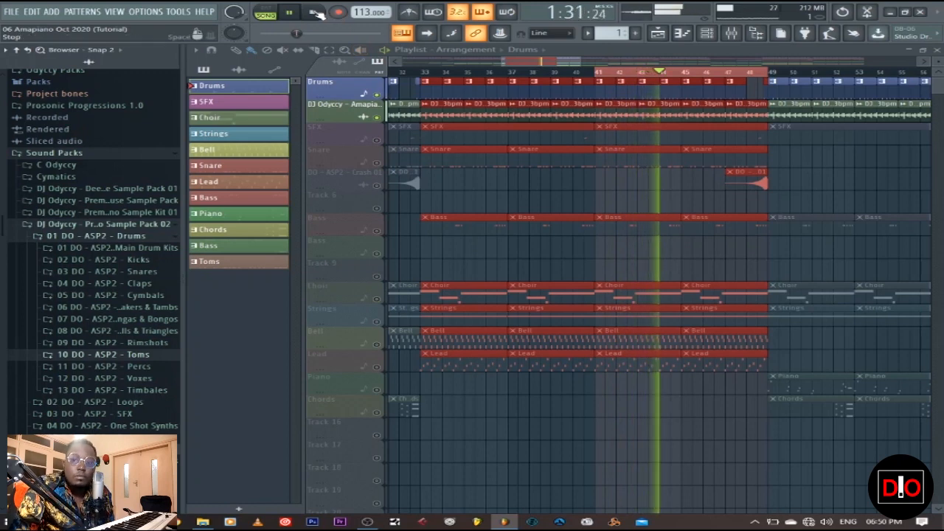
pyautogui.click(316, 13)
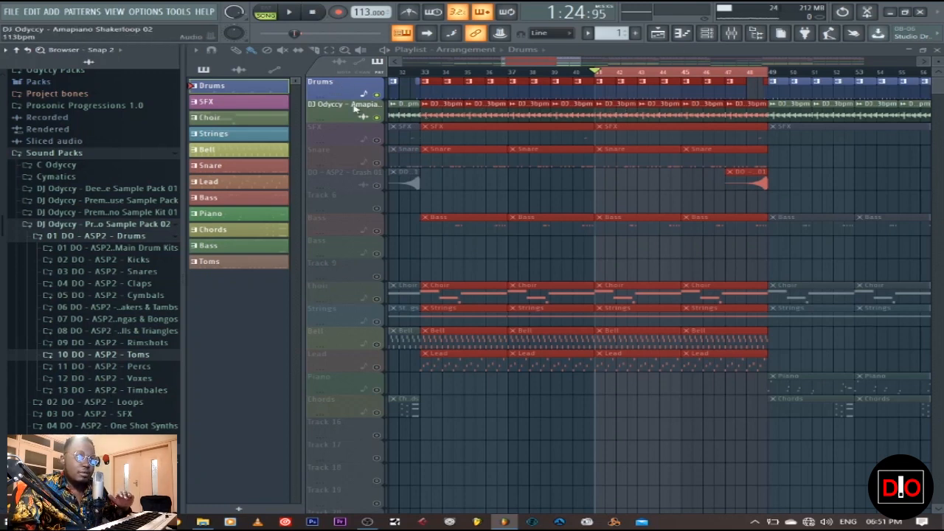
pyautogui.click(289, 12)
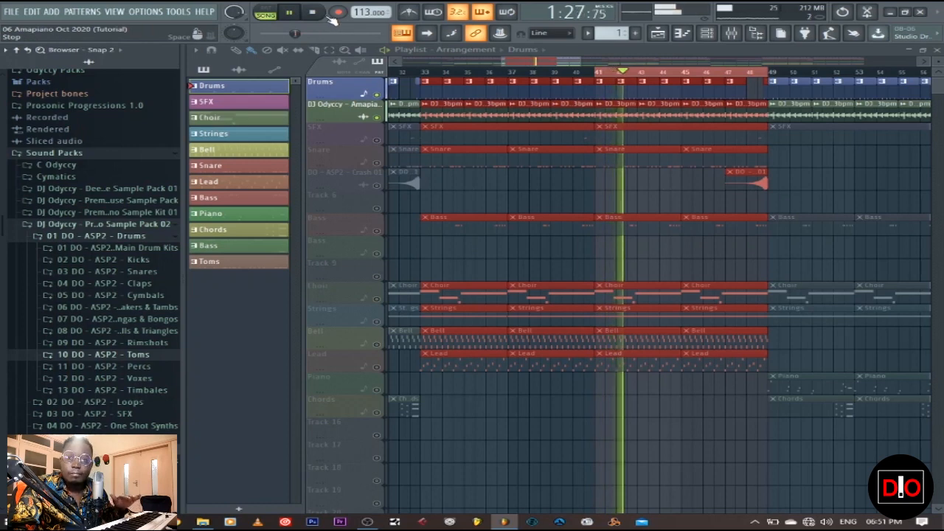
pyautogui.click(312, 13)
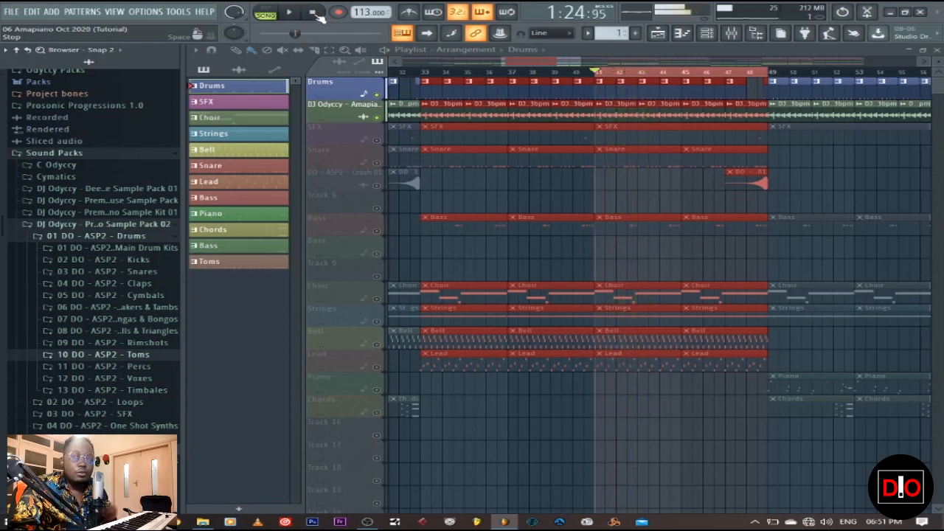
# Step: Select the SFX pattern, unmute its playlist track, and switch playback to pattern mode in the channel rack
pyautogui.click(242, 101)
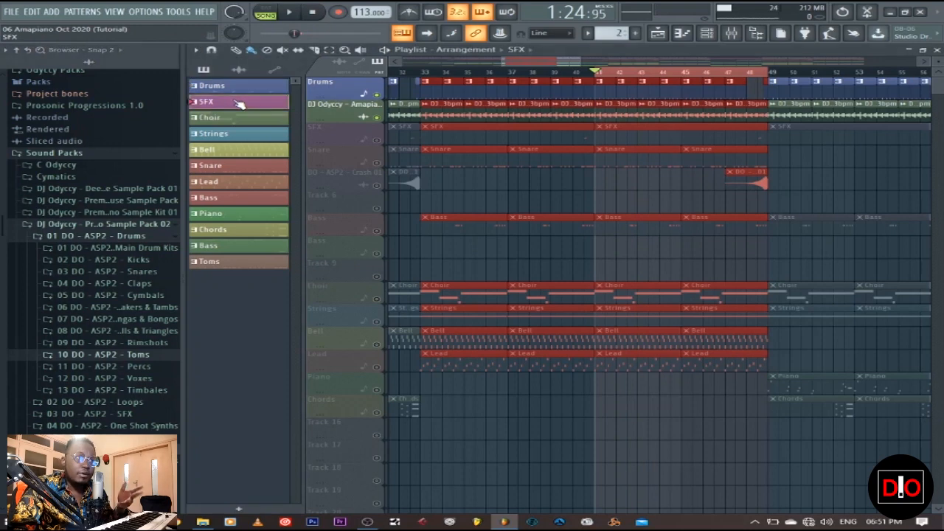
pyautogui.click(387, 141)
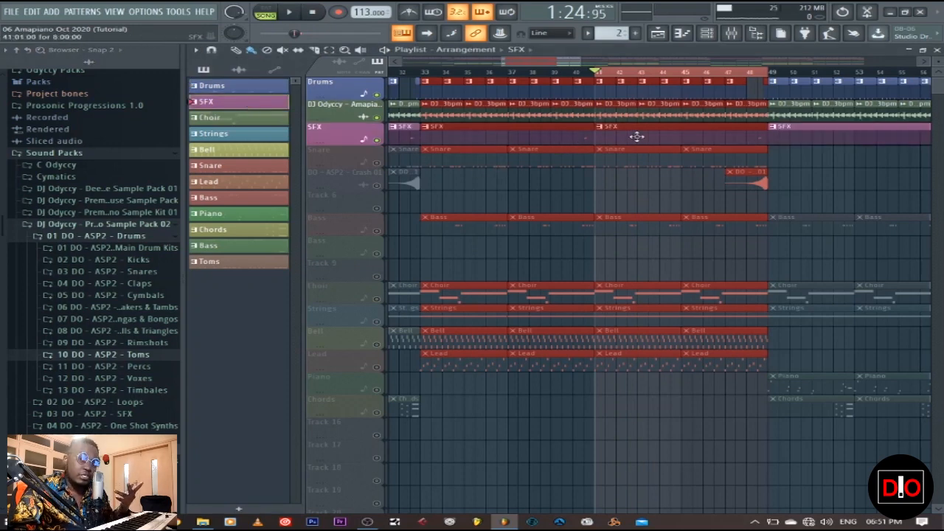
pyautogui.click(936, 50)
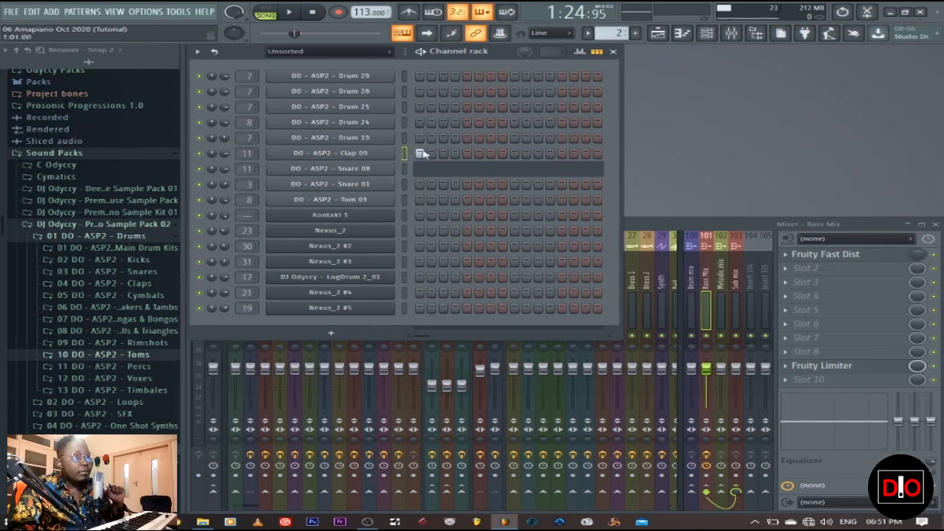
pyautogui.click(279, 15)
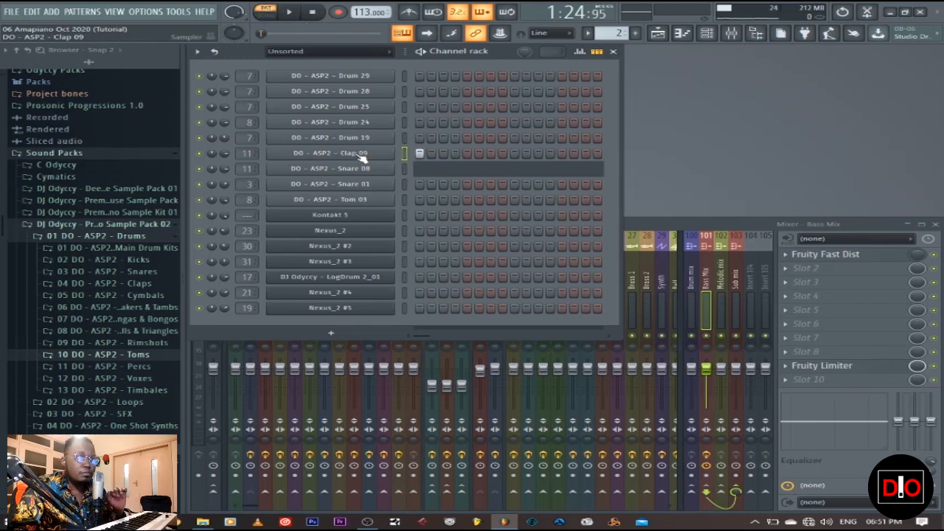
# Step: Set Fruity Reeverb 2 on the SFX mixer track to 105% wet level and room size 100, adjust its decay, and audition the clap
pyautogui.click(678, 223)
pyautogui.click(385, 289)
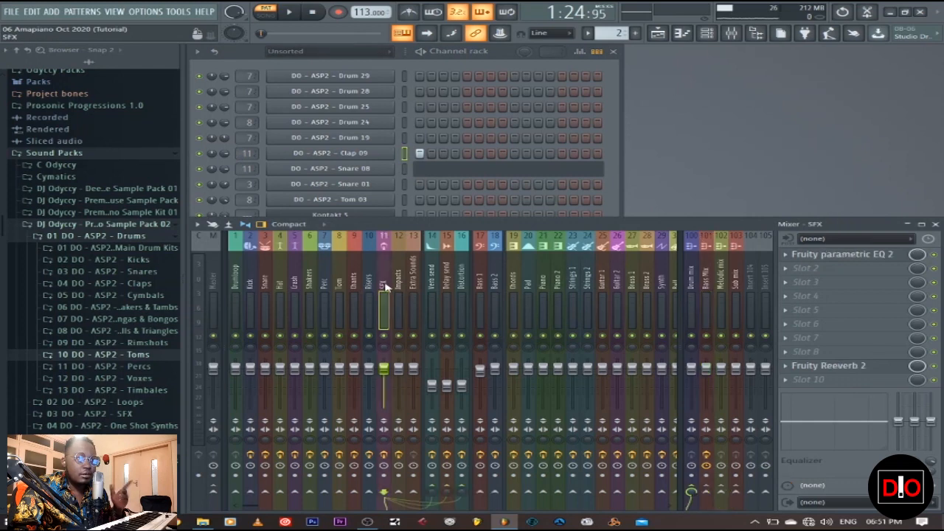
pyautogui.click(833, 365)
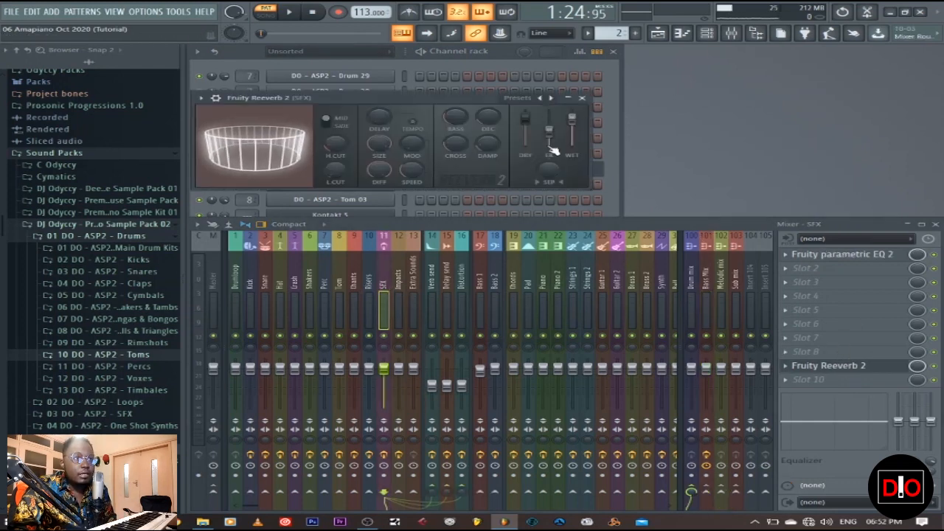
pyautogui.moveTo(573, 121)
pyautogui.mouseDown()
pyautogui.moveTo(573, 144)
pyautogui.moveTo(573, 116)
pyautogui.mouseUp()
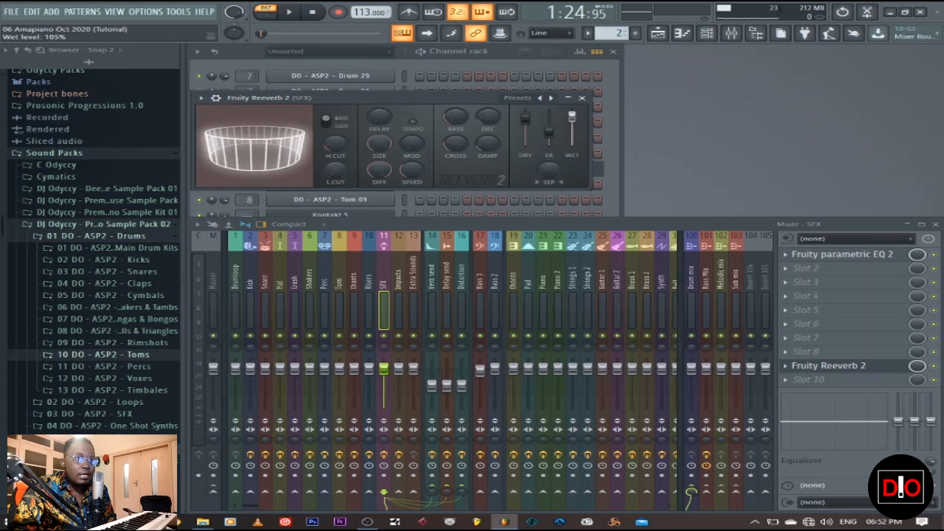
pyautogui.moveTo(482, 119); pyautogui.dragTo(482, 107)
pyautogui.moveTo(379, 145); pyautogui.dragTo(379, 111)
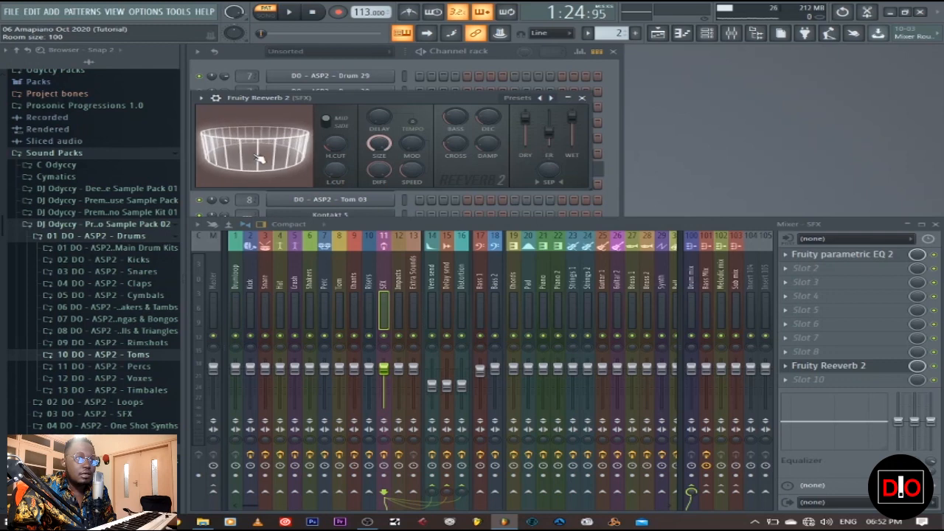
pyautogui.click(582, 98)
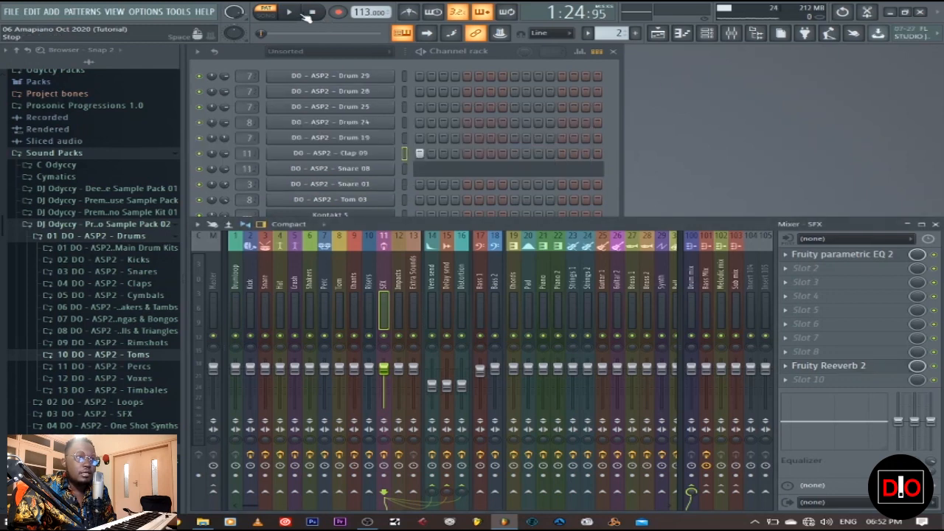
pyautogui.press('space')
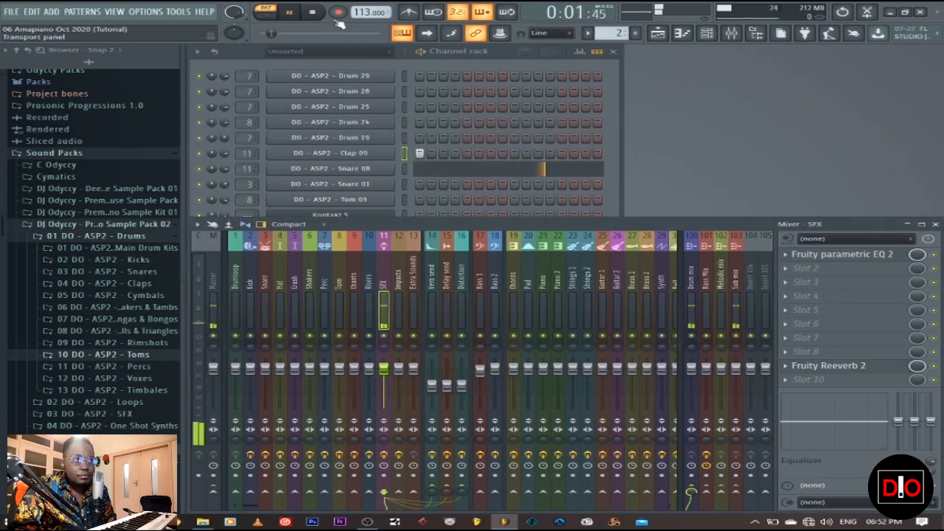
pyautogui.click(314, 14)
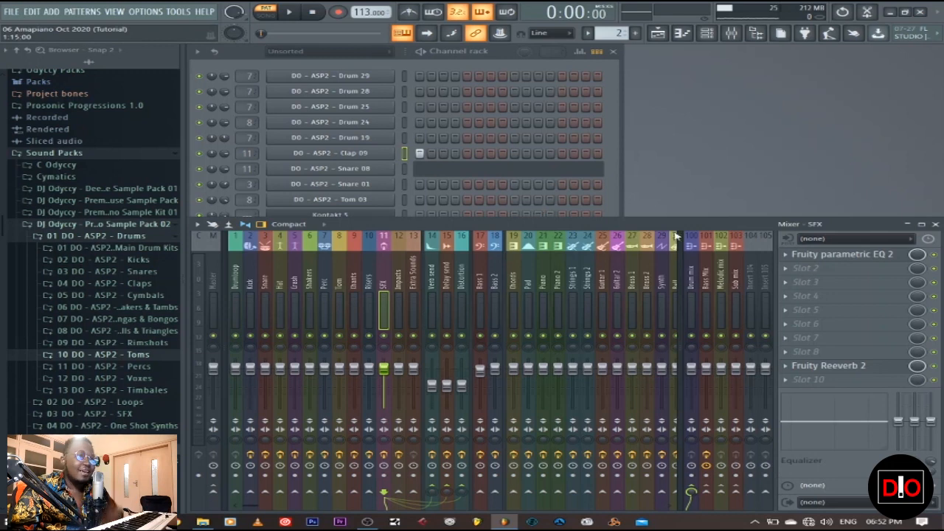
# Step: Play the DO - ASP2 - Snare 08 notes in the piano roll from bar 8 and examine their placement and velocities
pyautogui.click(438, 171)
pyautogui.moveTo(559, 64); pyautogui.dragTo(914, 65)
pyautogui.click(290, 73)
pyautogui.press('space')
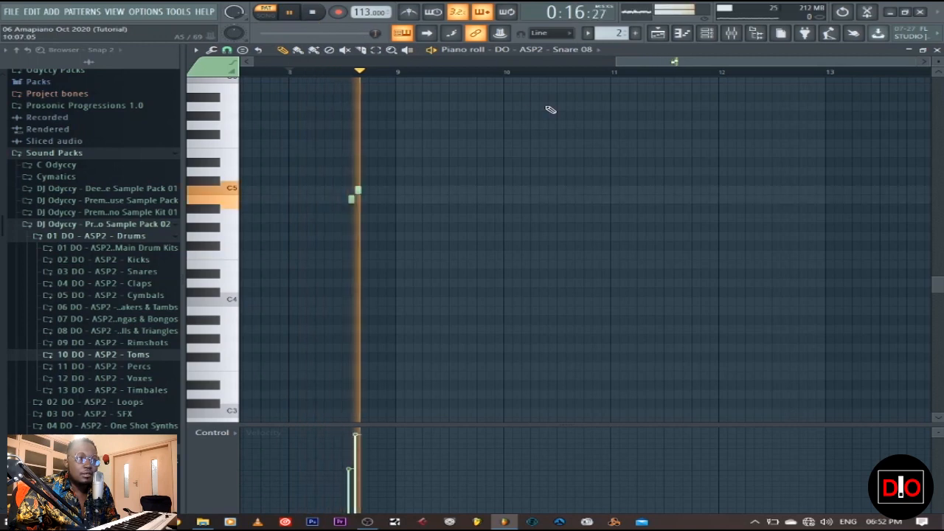
pyautogui.press('space')
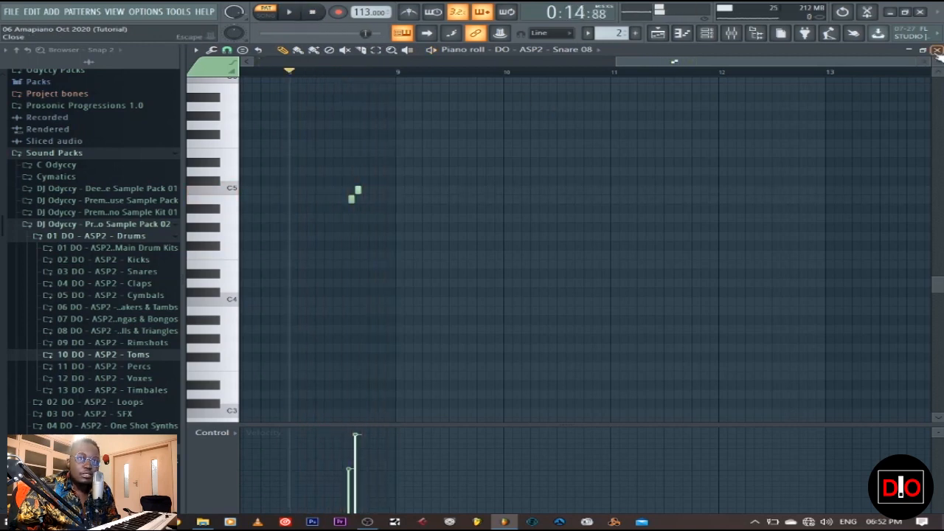
pyautogui.click(937, 49)
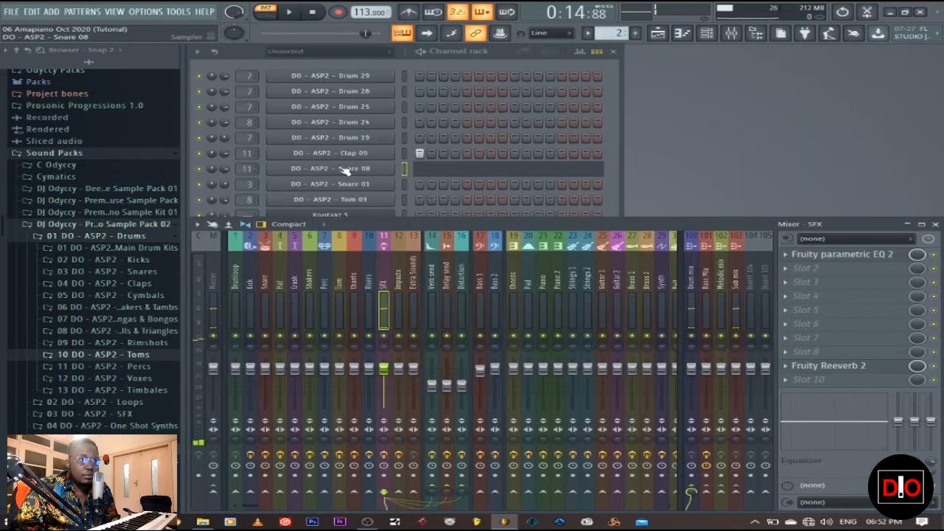
pyautogui.click(582, 174)
pyautogui.moveTo(381, 65); pyautogui.dragTo(666, 65)
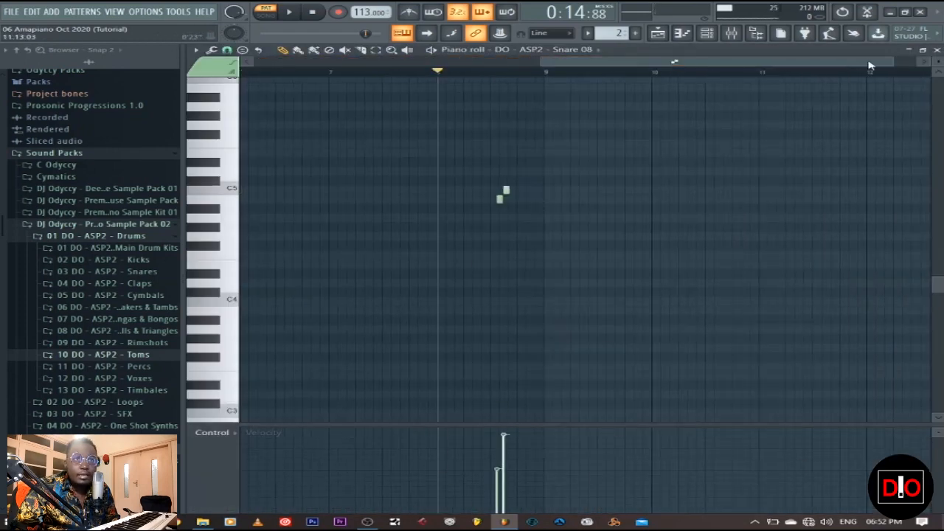
pyautogui.click(936, 50)
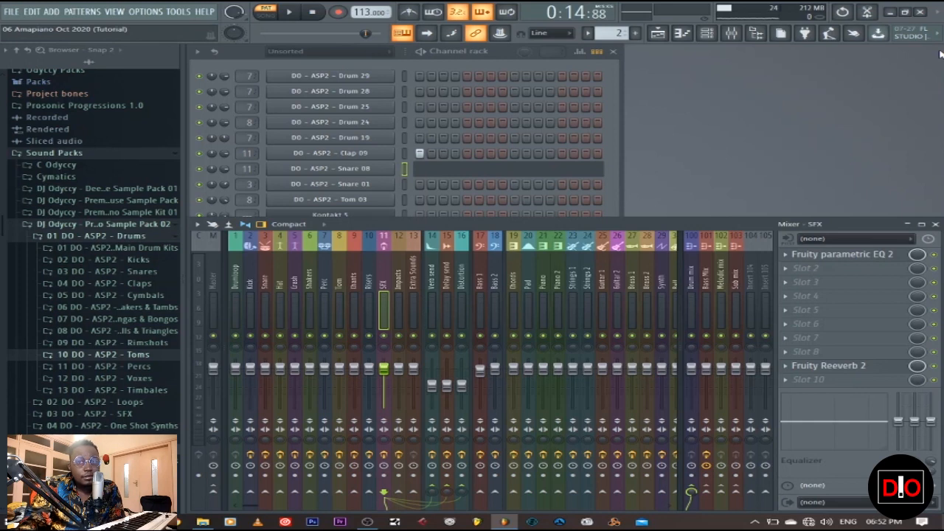
# Step: Return to the playlist, clear the clip selection, and play the drums, shaker loop and SFX in song mode from bar 41
pyautogui.click(657, 34)
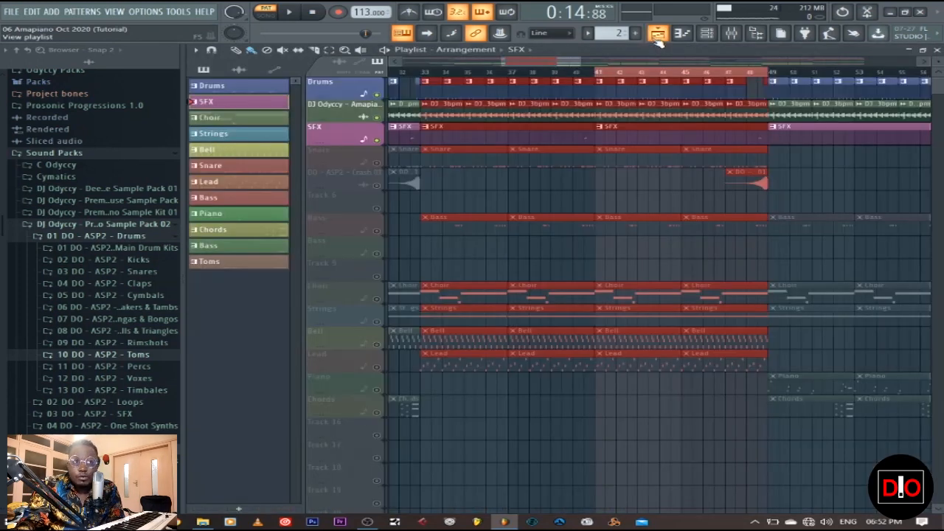
pyautogui.keyDown('ctrl'); pyautogui.click(652, 197); pyautogui.keyUp('ctrl')
pyautogui.click(270, 17)
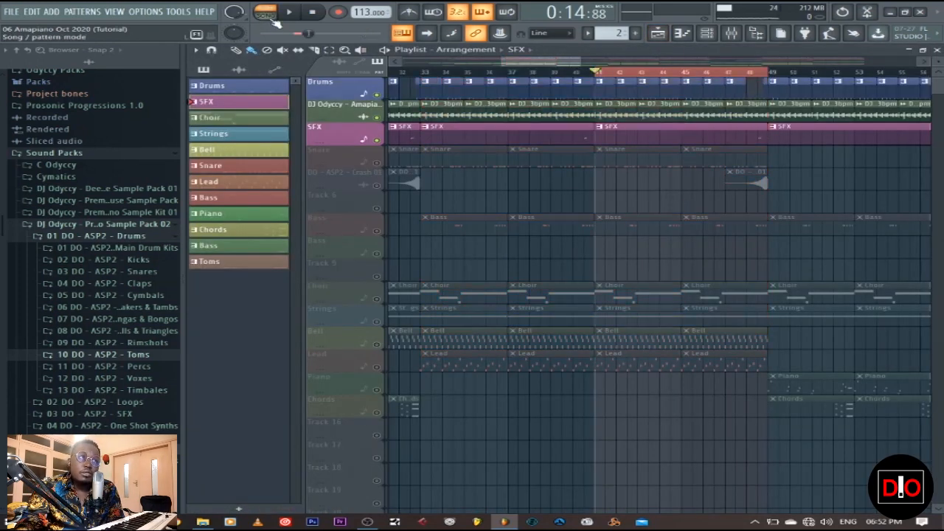
pyautogui.click(378, 141)
pyautogui.click(377, 141)
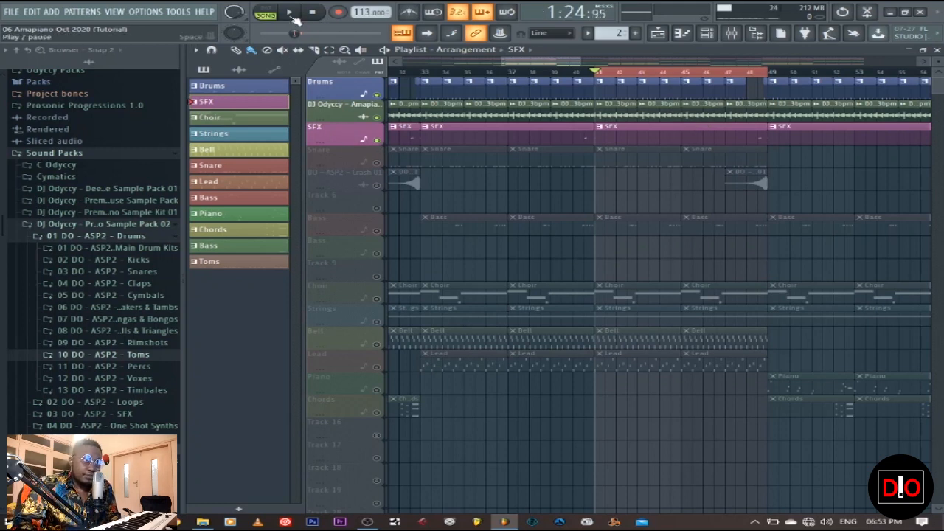
pyautogui.click(293, 17)
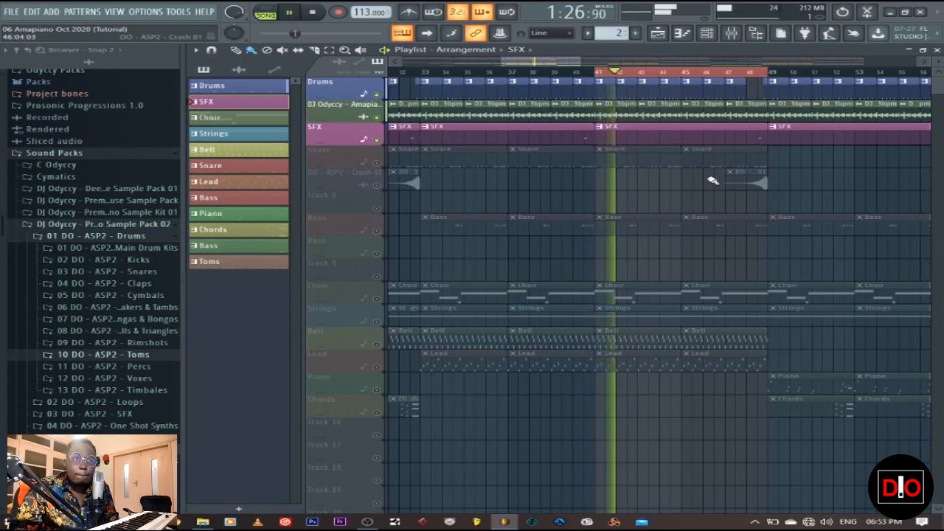
# Step: Restart song playback from bar 47 to hear the end of the looped section, and stop it
pyautogui.click(313, 14)
pyautogui.click(726, 72)
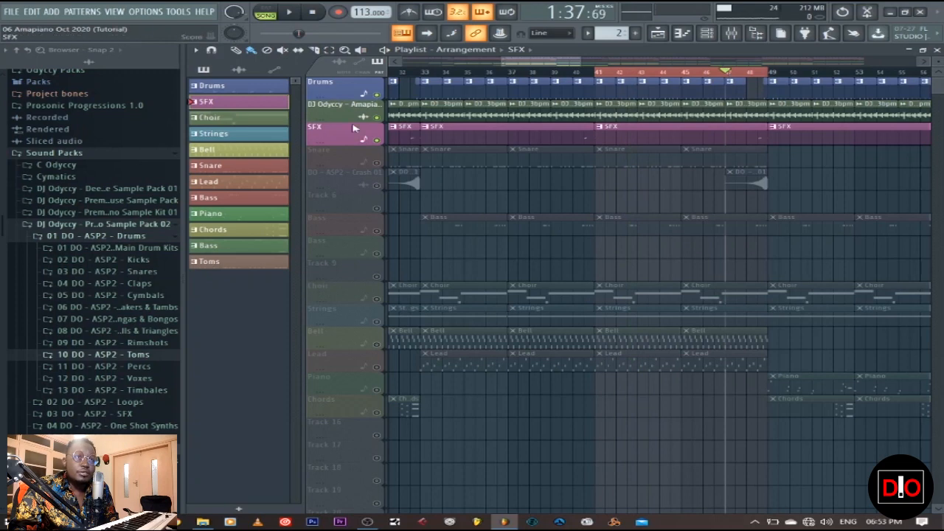
pyautogui.click(289, 13)
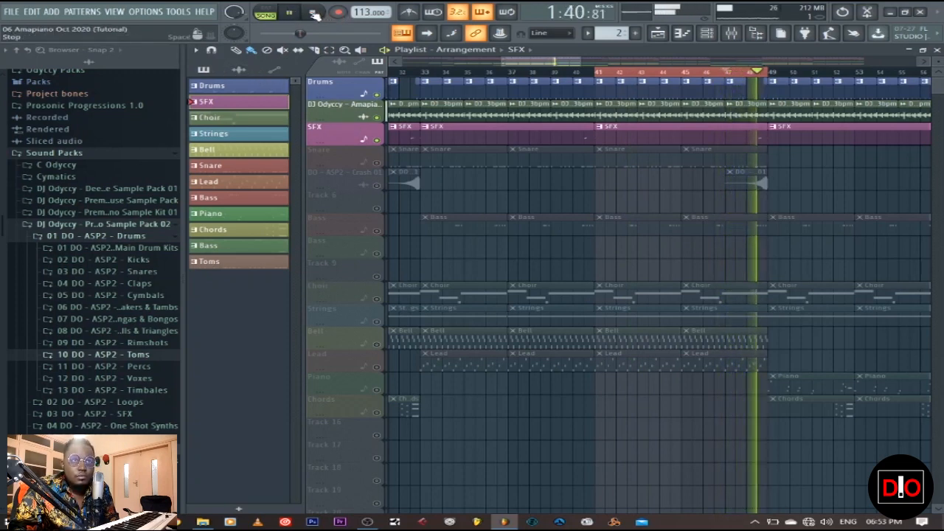
pyautogui.click(315, 15)
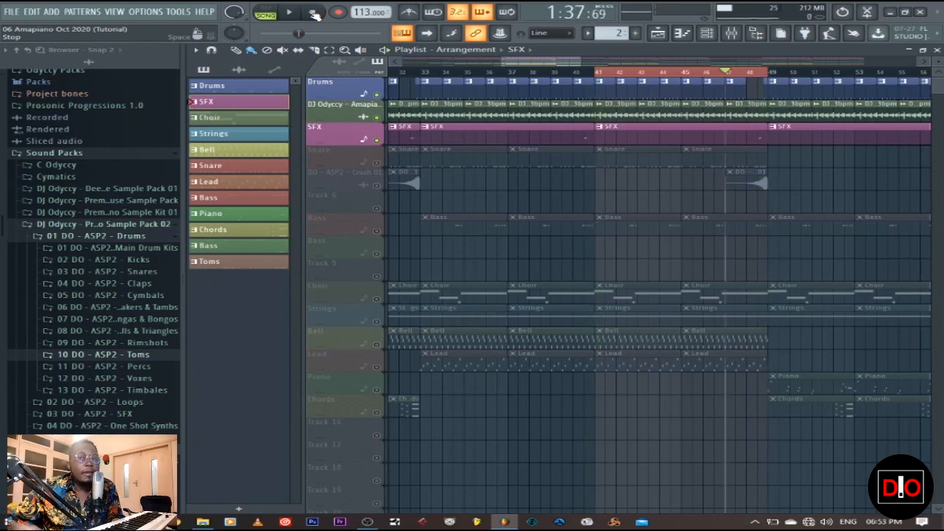
# Step: Select the Choir pattern, unmute the DO - ASP2 - Crash 01 playlist track, and open the crash clip's sample settings
pyautogui.click(262, 118)
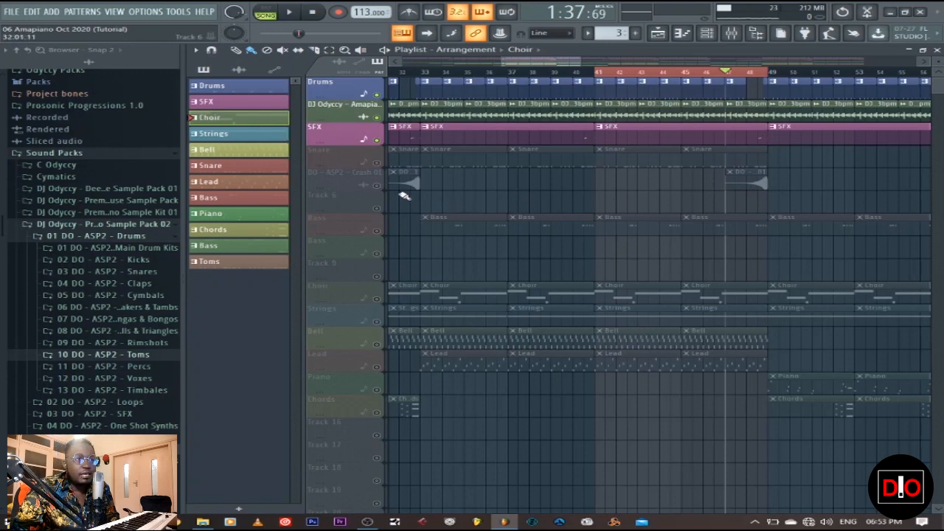
pyautogui.click(377, 186)
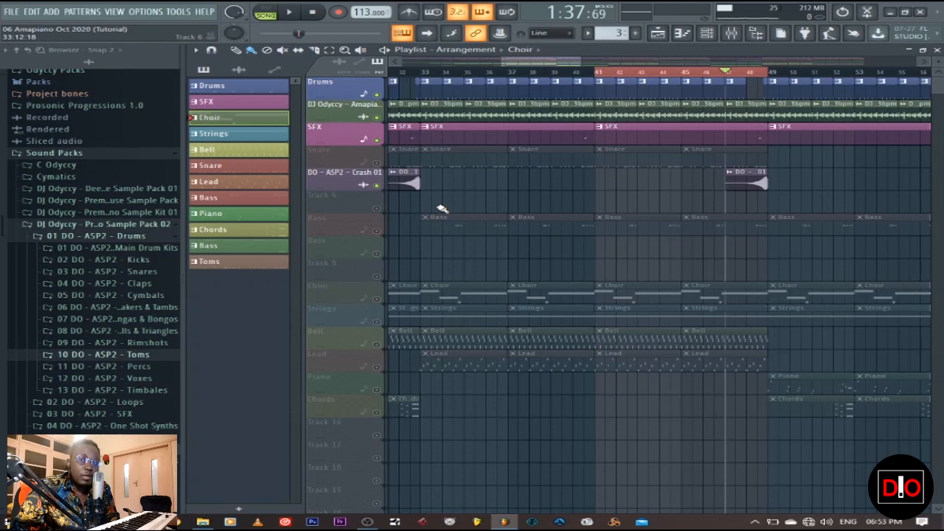
pyautogui.doubleClick(404, 177)
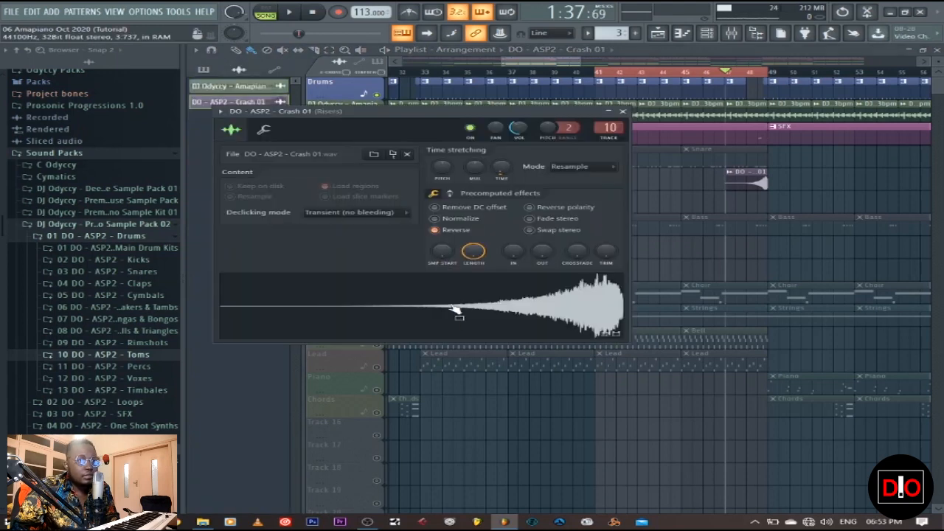
# Step: Turn the crash sample's Reverse option off and back on to compare the waveforms, and close its settings
pyautogui.click(443, 231)
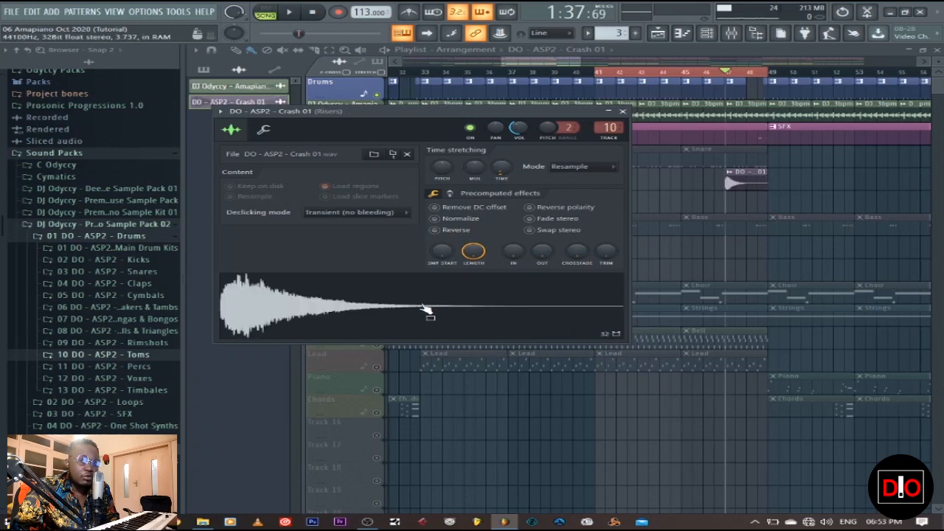
pyautogui.click(439, 233)
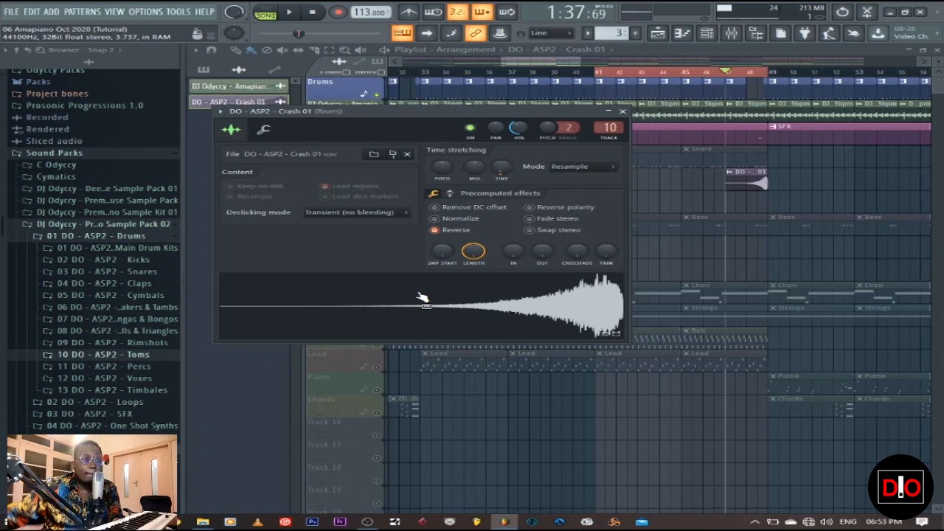
pyautogui.click(622, 112)
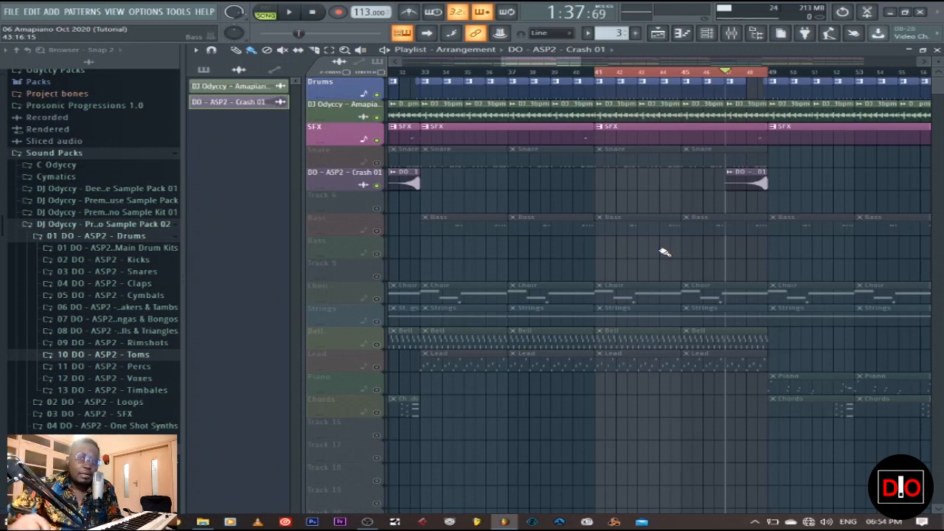
# Step: Show the patterns in the playlist picker again, select the Choir pattern, and place the playhead at bar 41
pyautogui.click(203, 68)
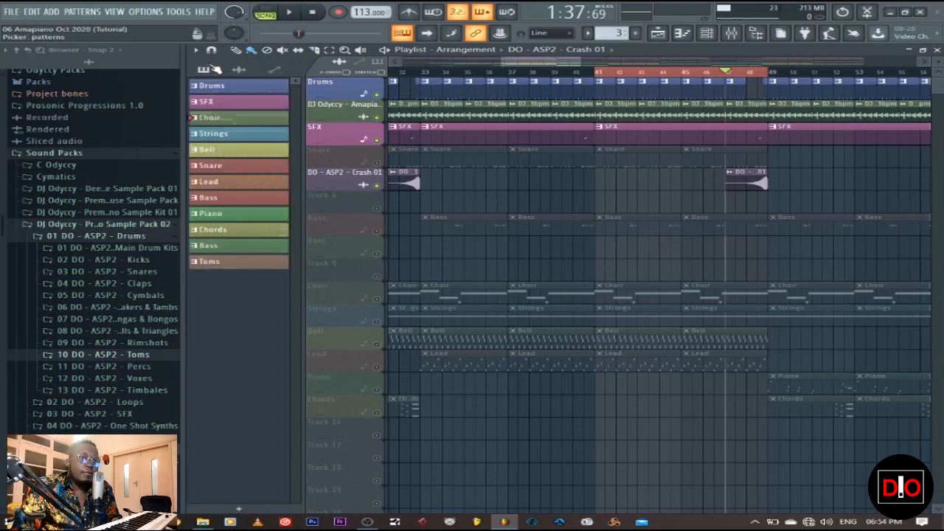
pyautogui.click(245, 119)
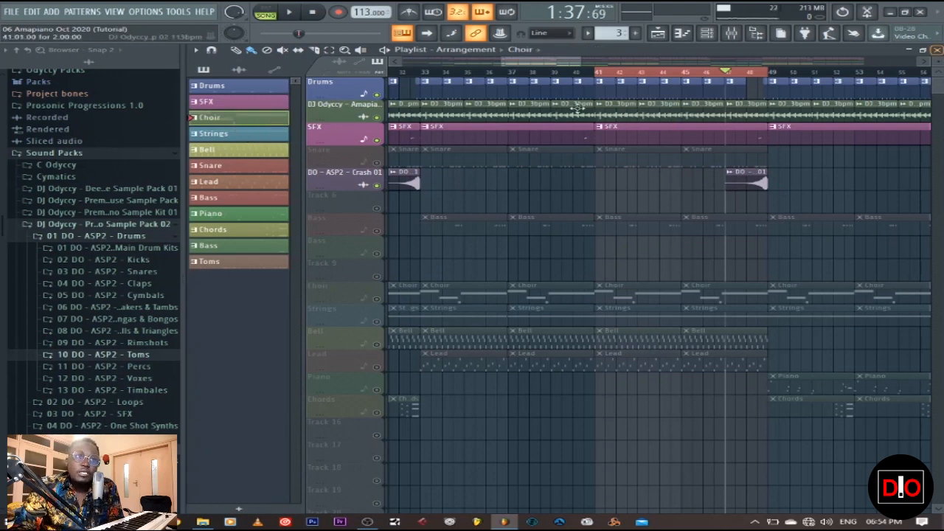
pyautogui.click(598, 74)
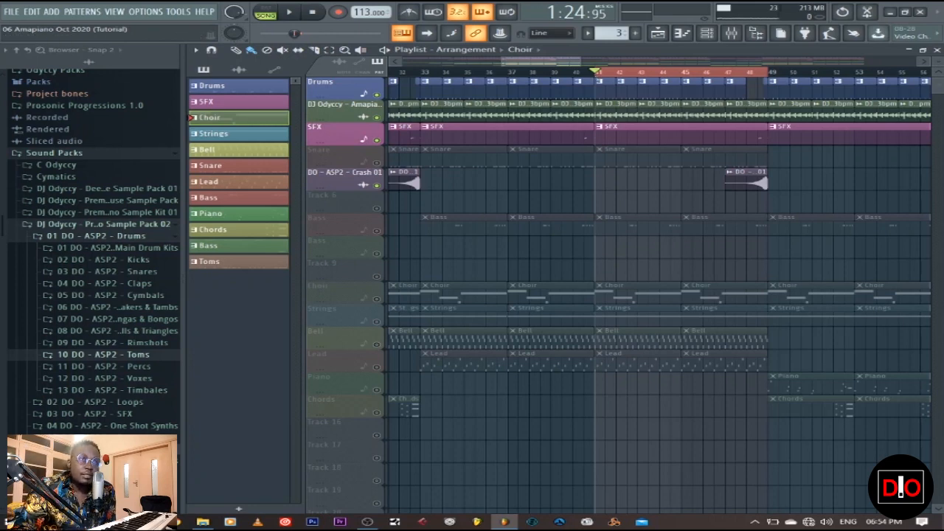
# Step: Open the Kontakt 5 channel from the channel rack, examine its Soprano choir instrument, and return to the playlist
pyautogui.click(936, 50)
pyautogui.click(317, 51)
pyautogui.click(322, 87)
pyautogui.click(324, 214)
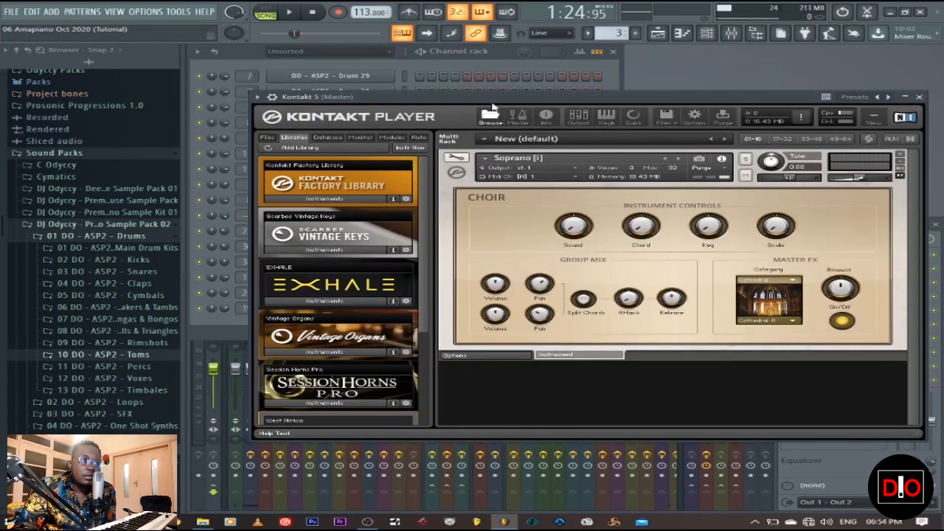
pyautogui.moveTo(522, 98); pyautogui.dragTo(586, 92)
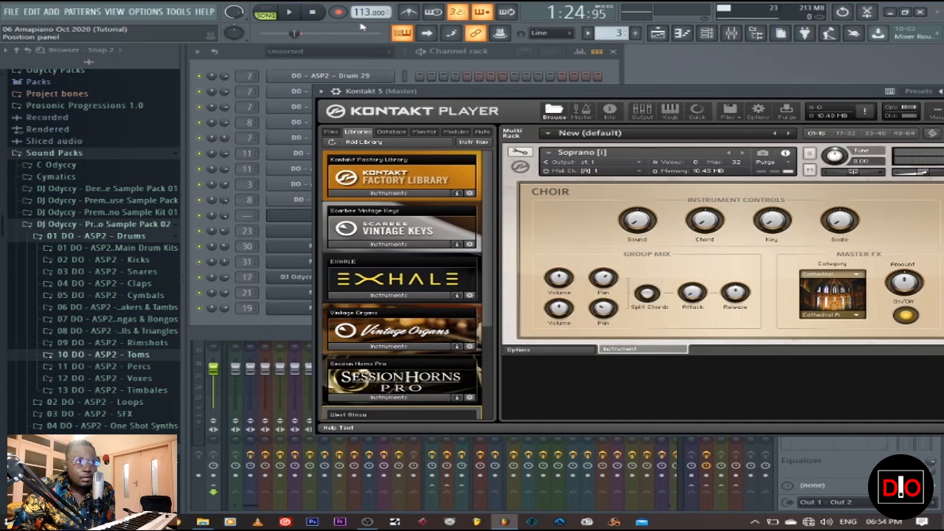
pyautogui.moveTo(594, 101); pyautogui.dragTo(526, 98)
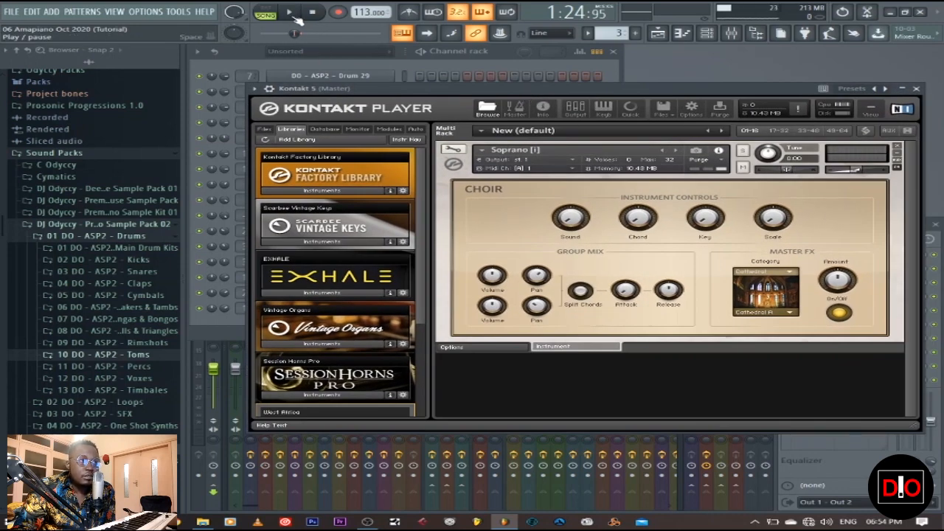
pyautogui.click(291, 12)
pyautogui.click(312, 13)
pyautogui.click(657, 33)
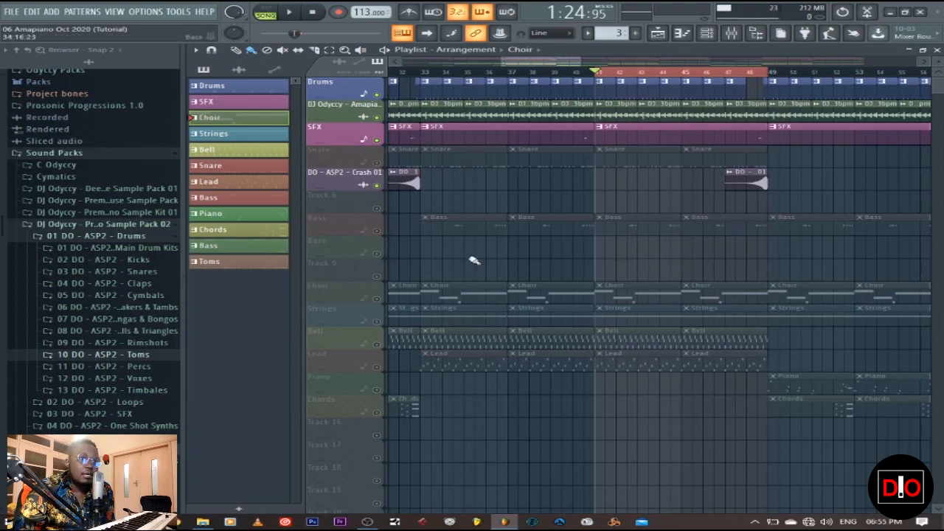
# Step: Unmute the Choir playlist track and play the Choir pattern on its own in pattern mode
pyautogui.click(382, 300)
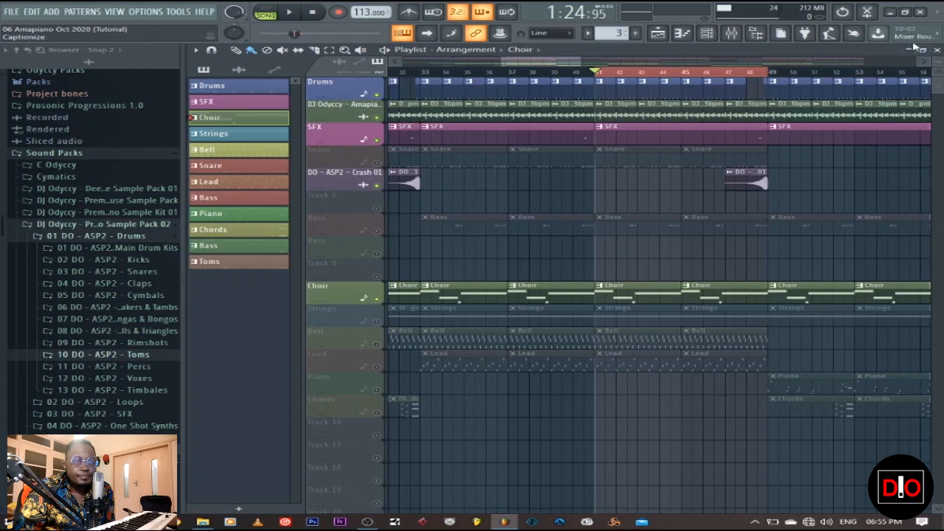
pyautogui.click(266, 12)
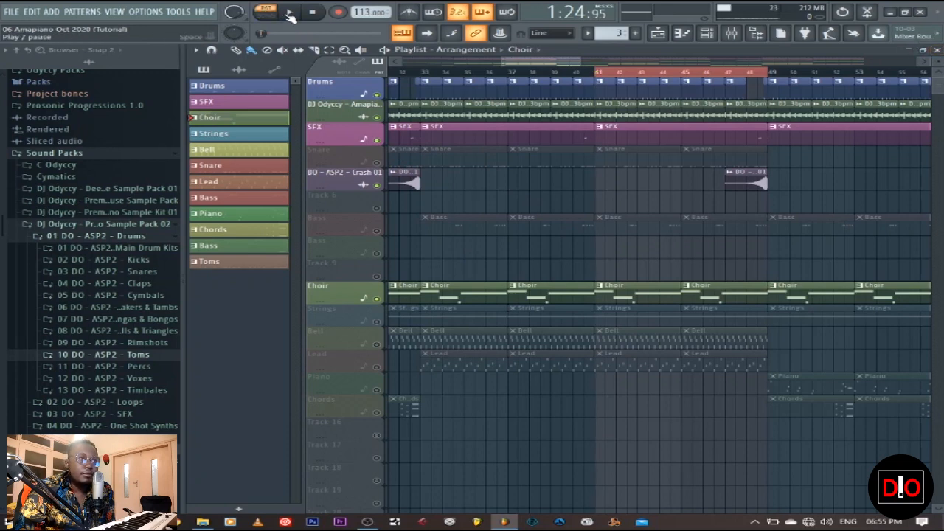
pyautogui.press('space')
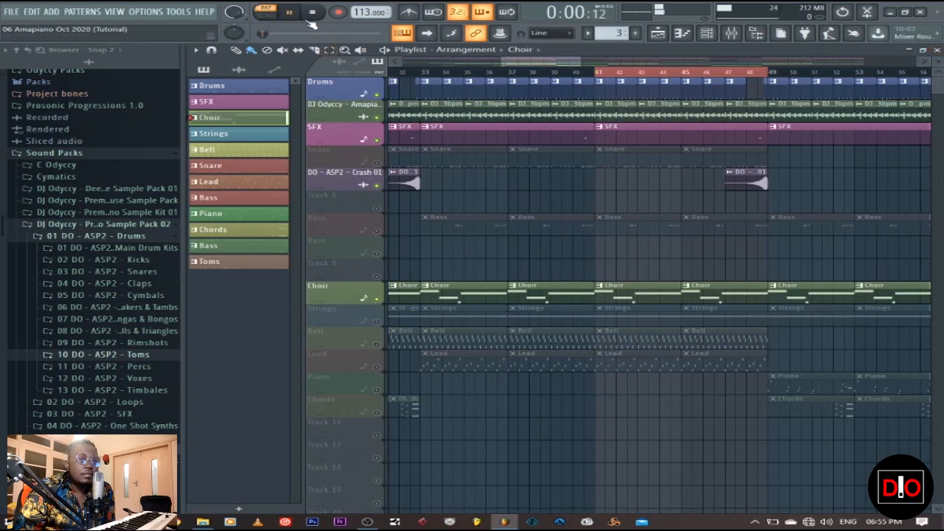
# Step: Open the Kontakt 5 choir notes in the piano roll, examine them during playback, and stop
pyautogui.click(936, 50)
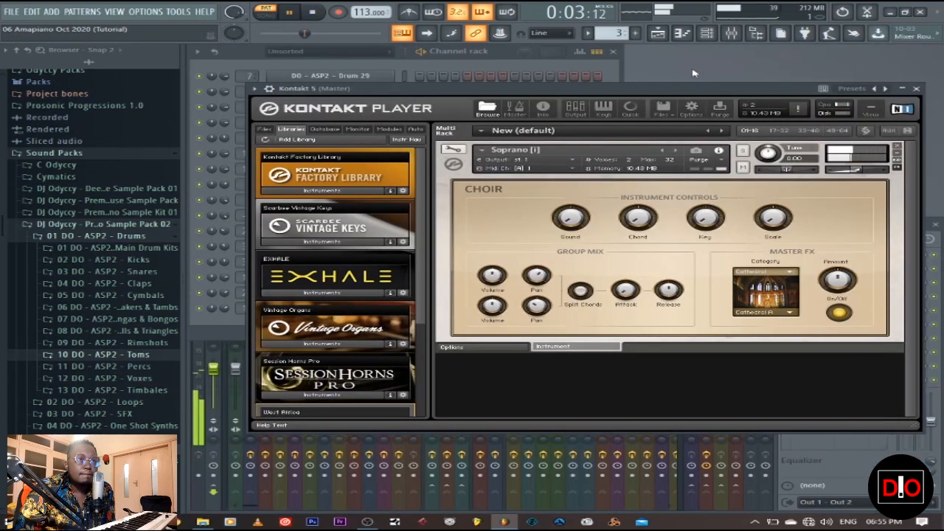
pyautogui.click(915, 89)
pyautogui.click(465, 220)
pyautogui.scroll(3, 489, 213)
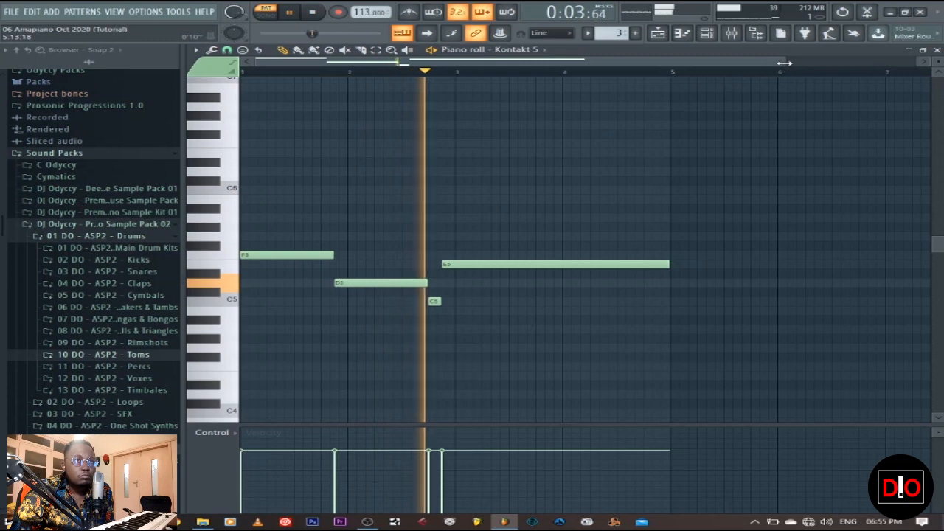
pyautogui.moveTo(780, 65); pyautogui.dragTo(638, 65)
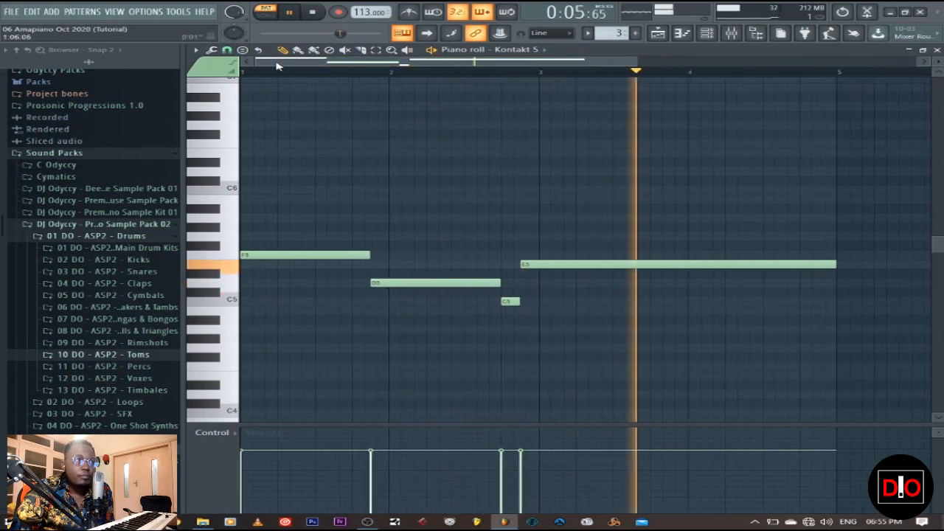
pyautogui.click(311, 12)
# Step: Set the piano roll's snap to Step and check the snap options
pyautogui.click(228, 50)
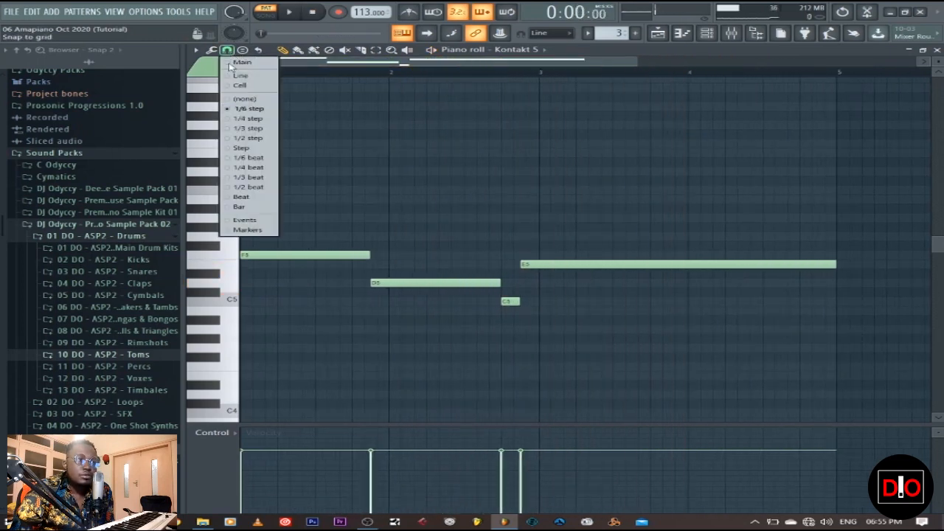
pyautogui.click(236, 148)
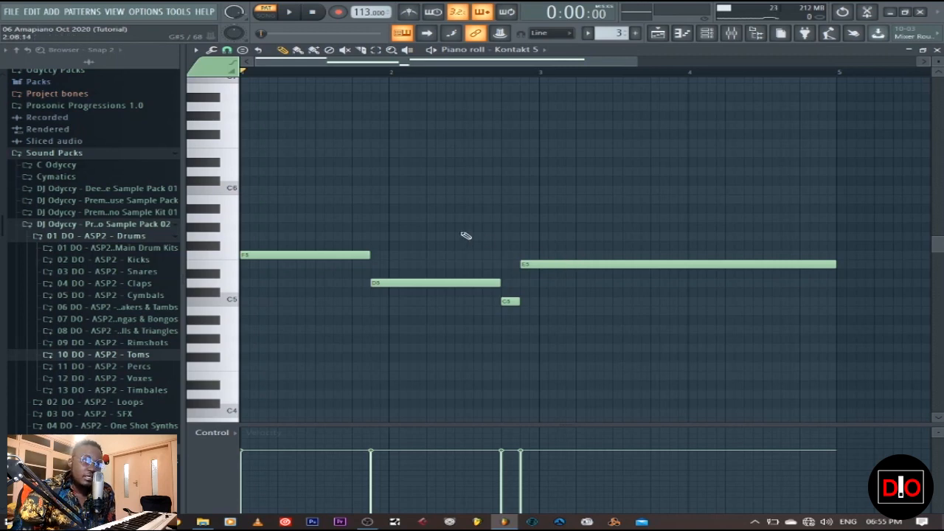
pyautogui.click(226, 50)
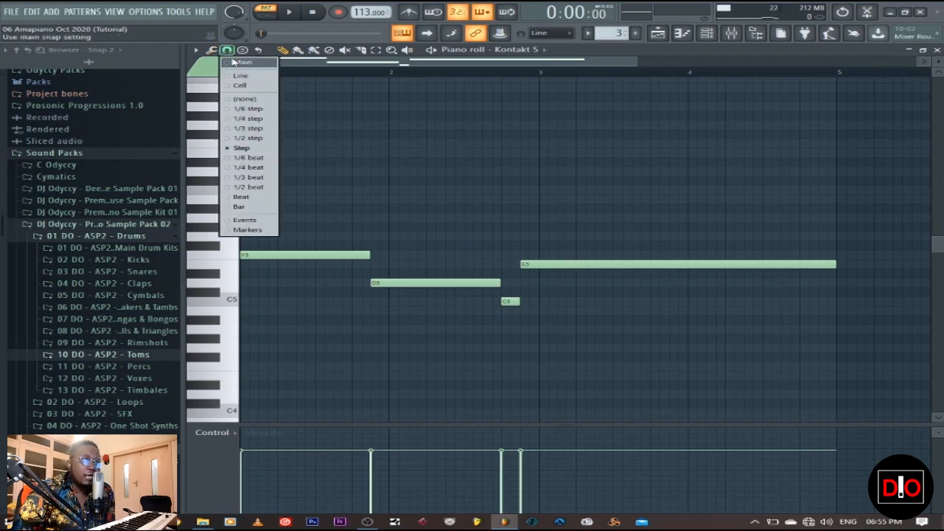
pyautogui.click(228, 52)
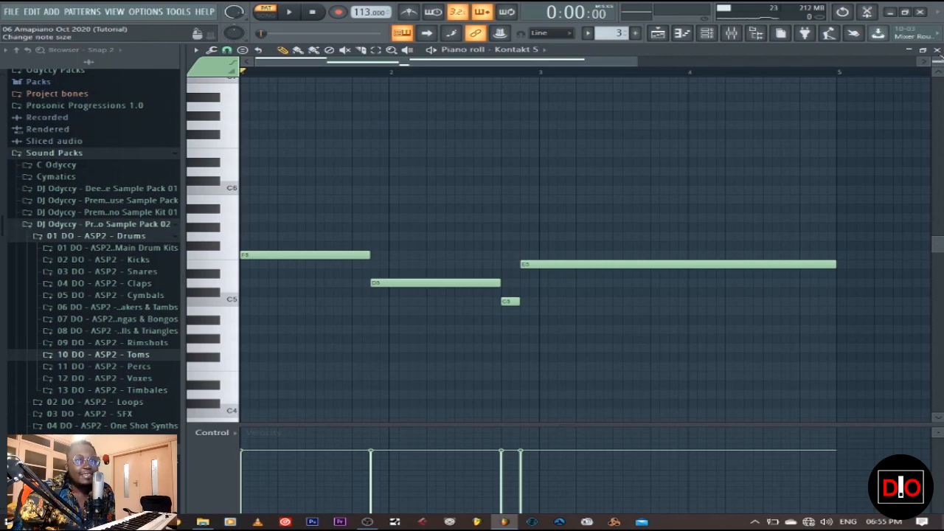
# Step: Return to the playlist and play the arrangement with the choir in song mode from bar 41
pyautogui.click(936, 50)
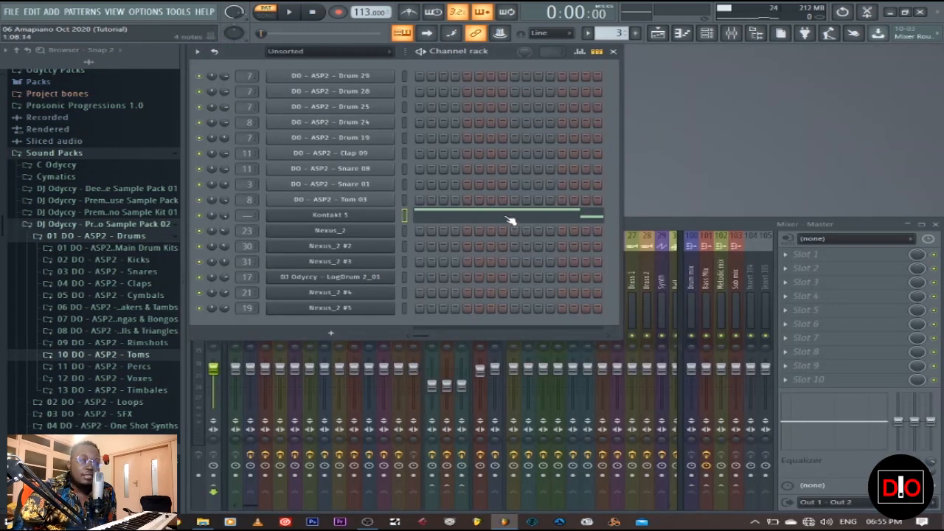
pyautogui.press('F5')
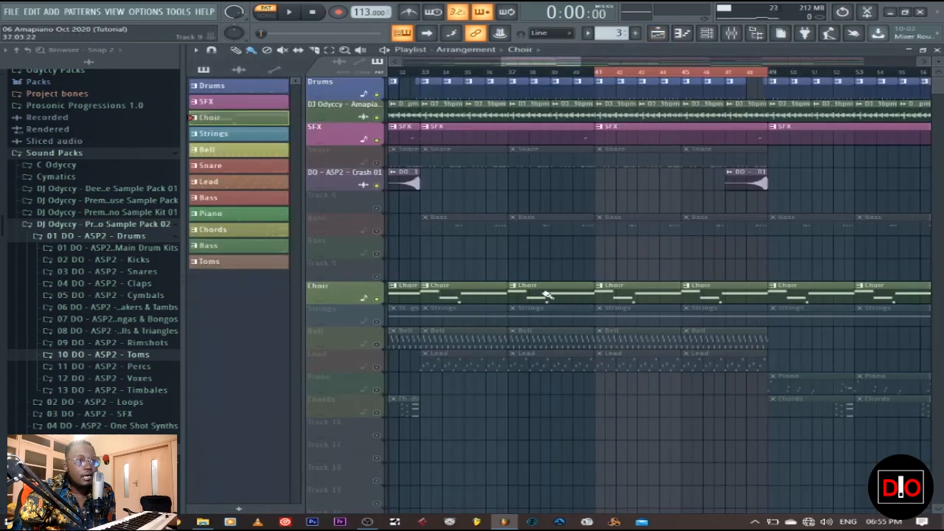
pyautogui.click(293, 14)
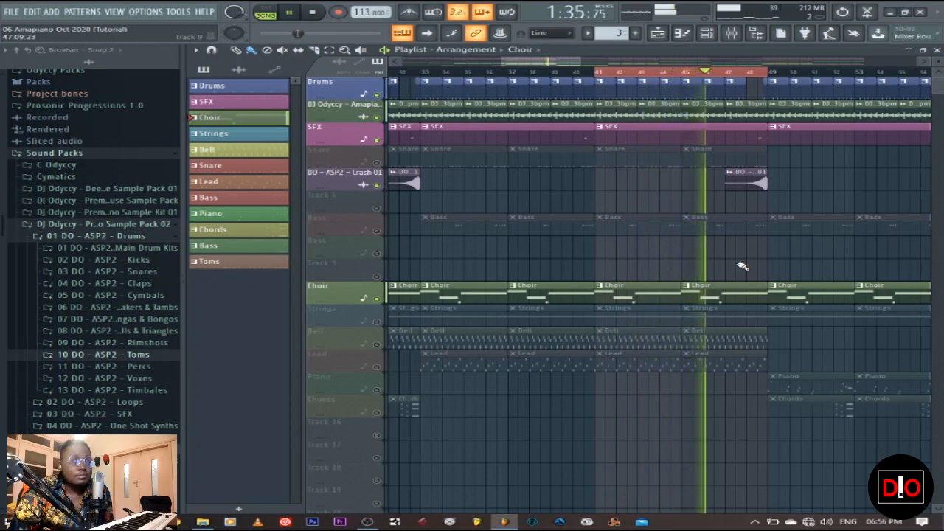
pyautogui.press('space')
# Step: Select the Strings pattern, unmute the Strings playlist track, and play the arrangement from bar 41
pyautogui.click(274, 131)
pyautogui.click(376, 322)
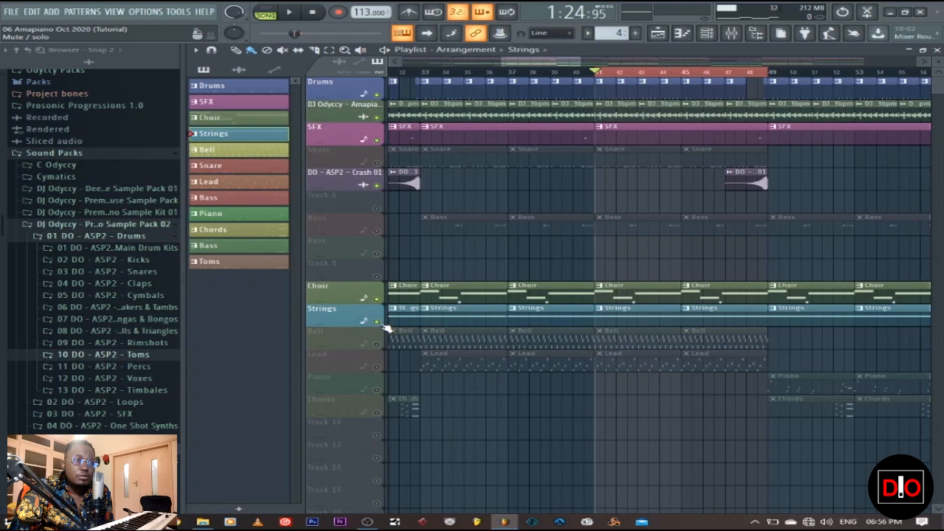
pyautogui.click(299, 13)
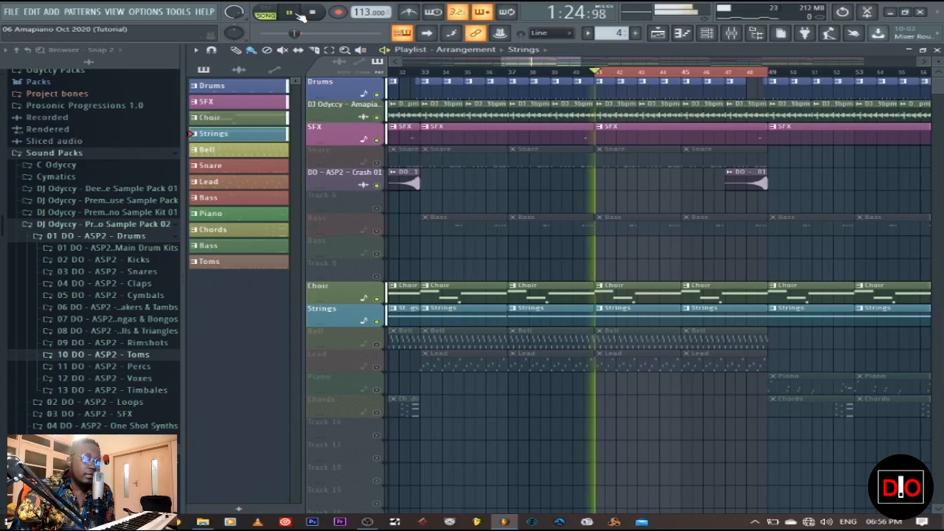
# Step: Examine the presets in the strings' Nexus_2 instrument and its notes in the piano roll, and stop playback
pyautogui.click(935, 49)
pyautogui.click(335, 240)
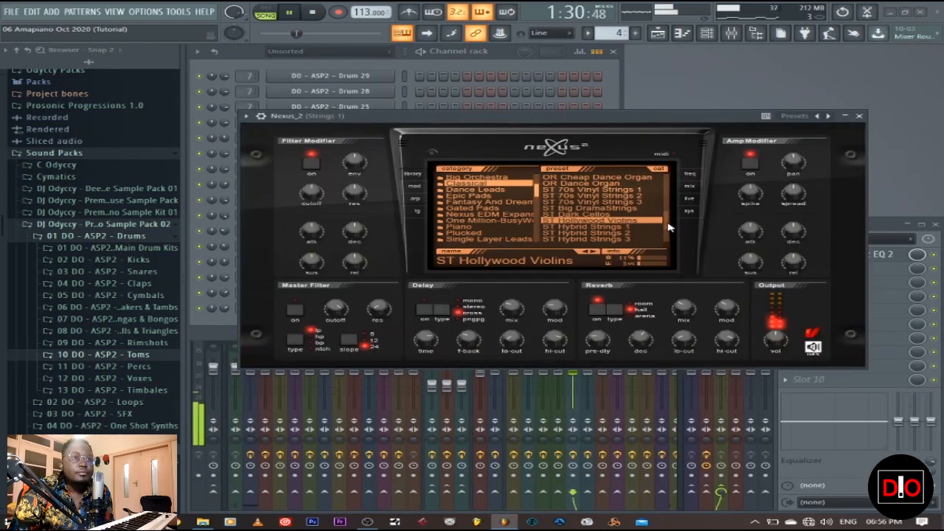
pyautogui.scroll(-2, 668, 228)
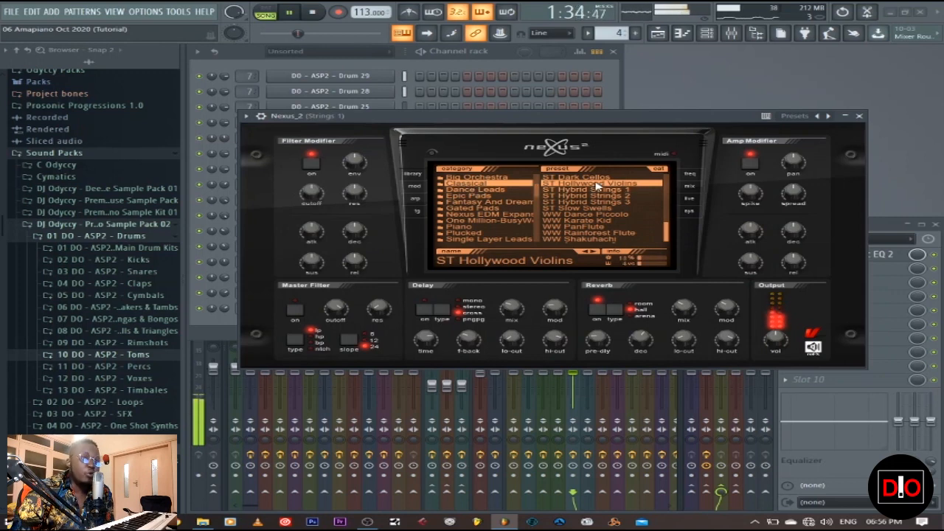
pyautogui.click(860, 117)
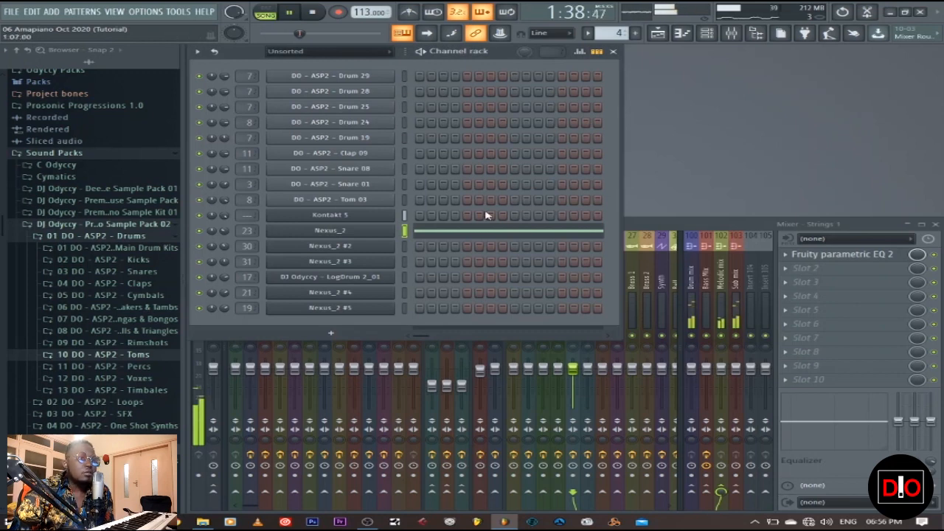
pyautogui.click(455, 231)
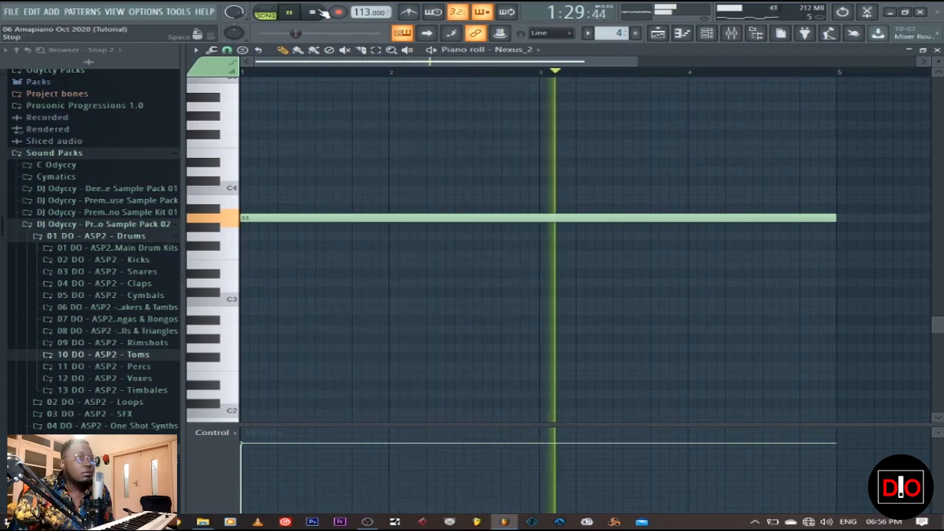
pyautogui.click(321, 12)
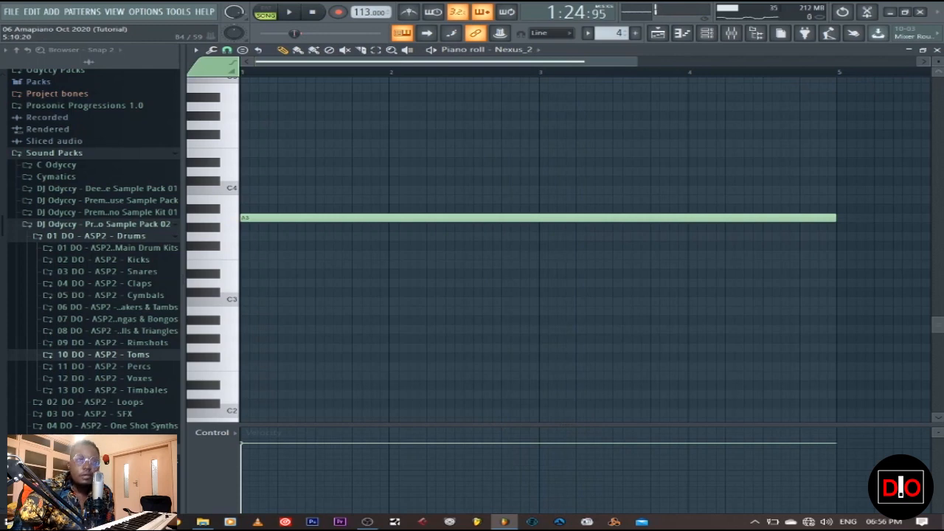
# Step: Select the Bell pattern from the playlist and examine the preset loaded in its Nexus_2 #2 instrument
pyautogui.click(936, 49)
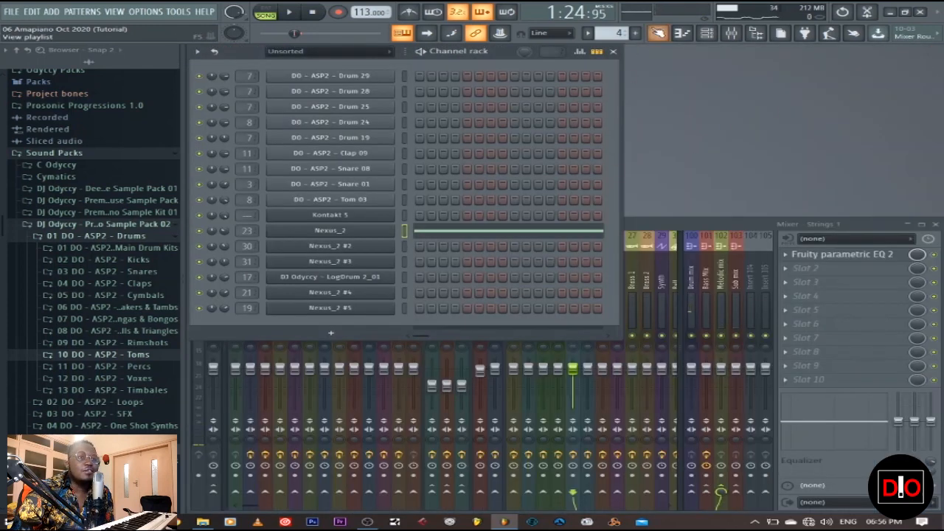
pyautogui.click(659, 33)
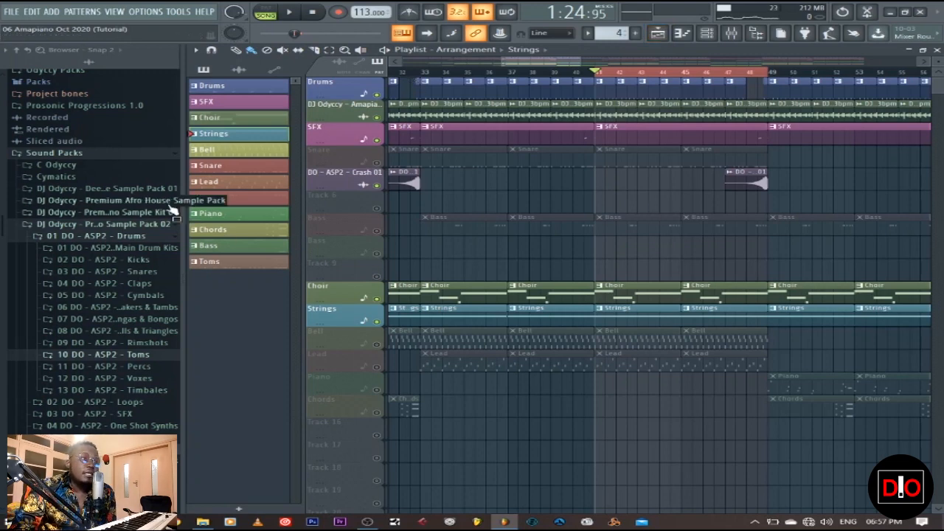
pyautogui.click(227, 150)
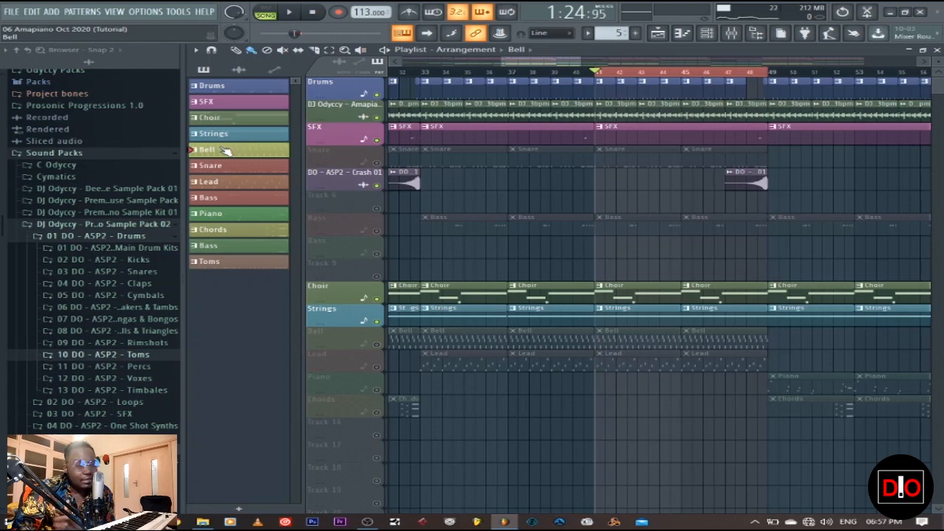
pyautogui.click(936, 49)
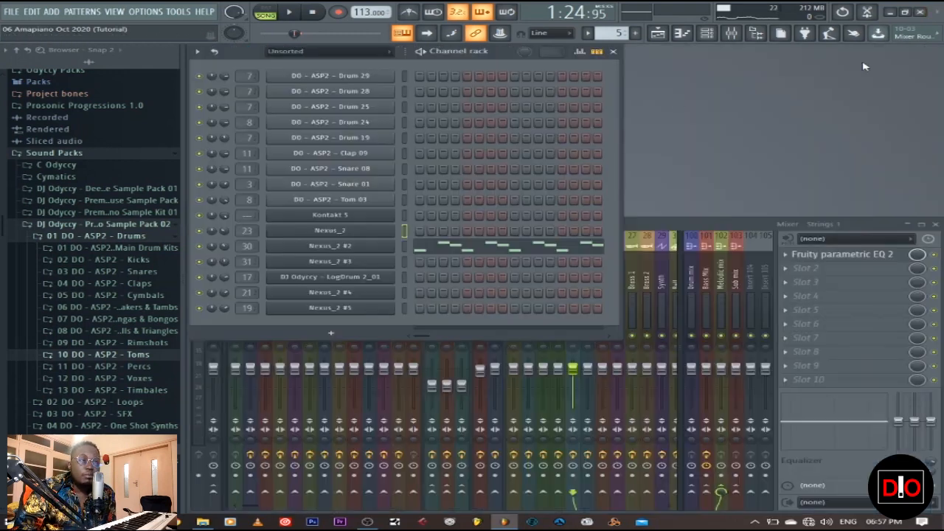
pyautogui.click(341, 248)
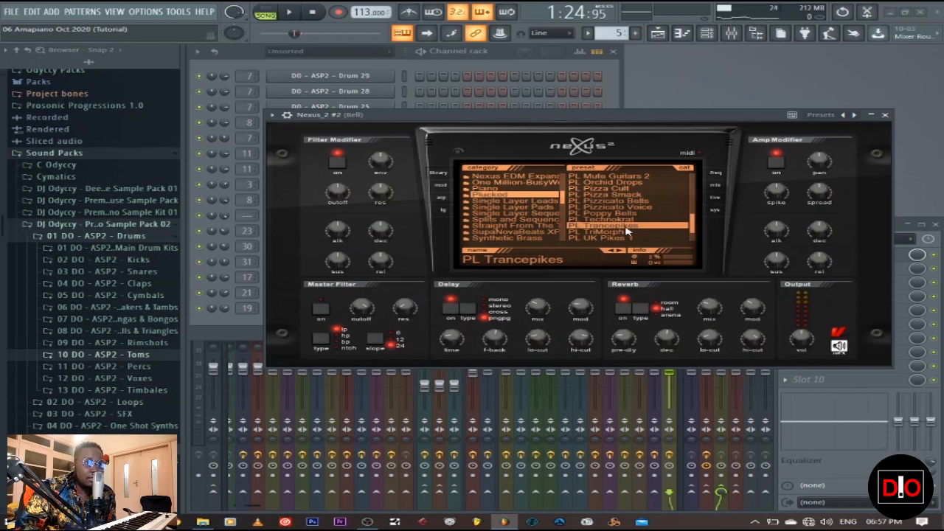
pyautogui.click(886, 115)
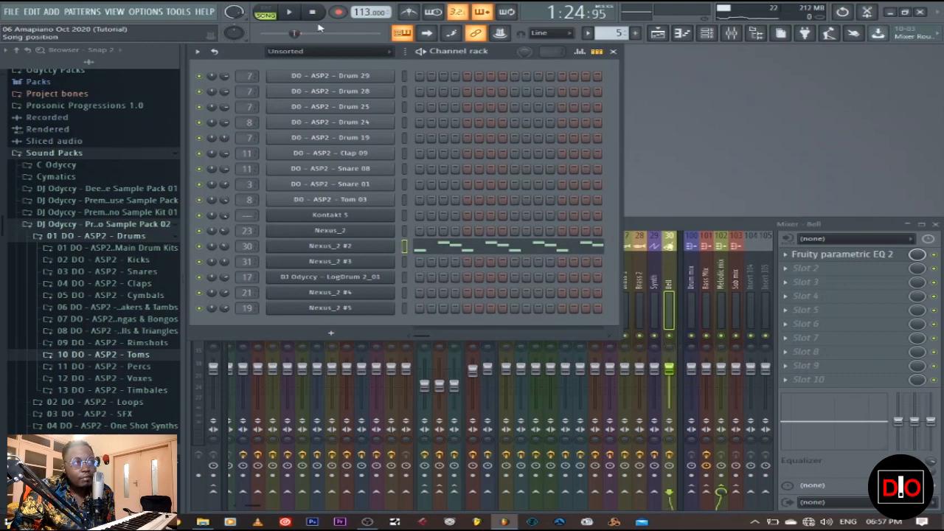
# Step: Play the Bell pattern alone in pattern mode while viewing its notes in the piano roll, and stop playback
pyautogui.click(265, 13)
pyautogui.click(290, 13)
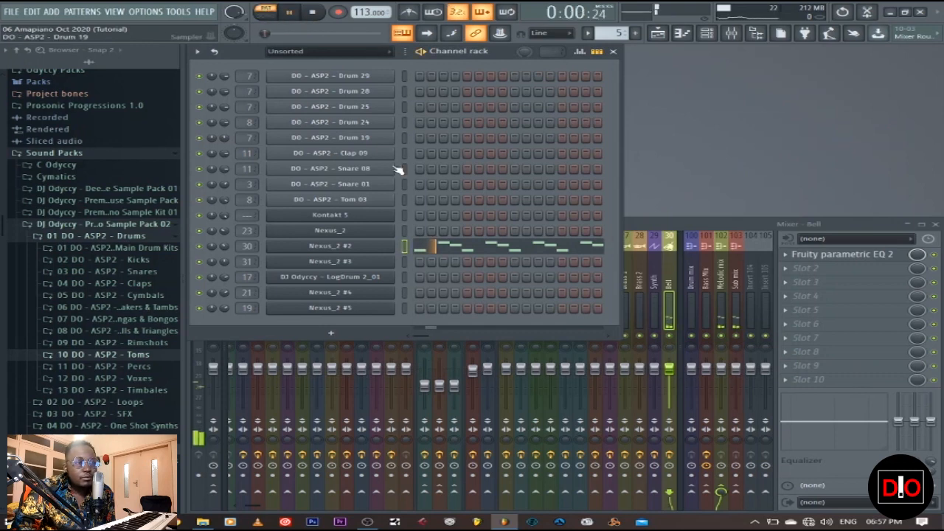
pyautogui.click(447, 246)
pyautogui.scroll(5, 447, 249)
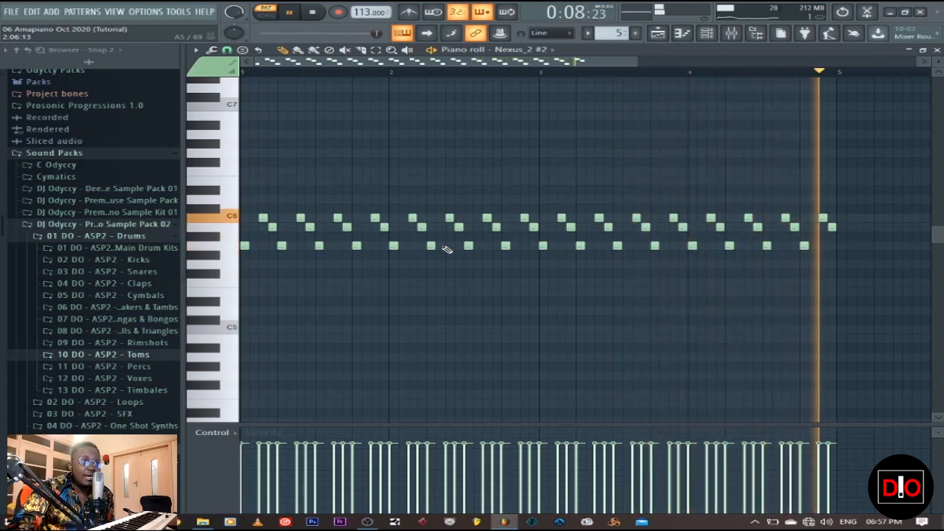
pyautogui.click(325, 14)
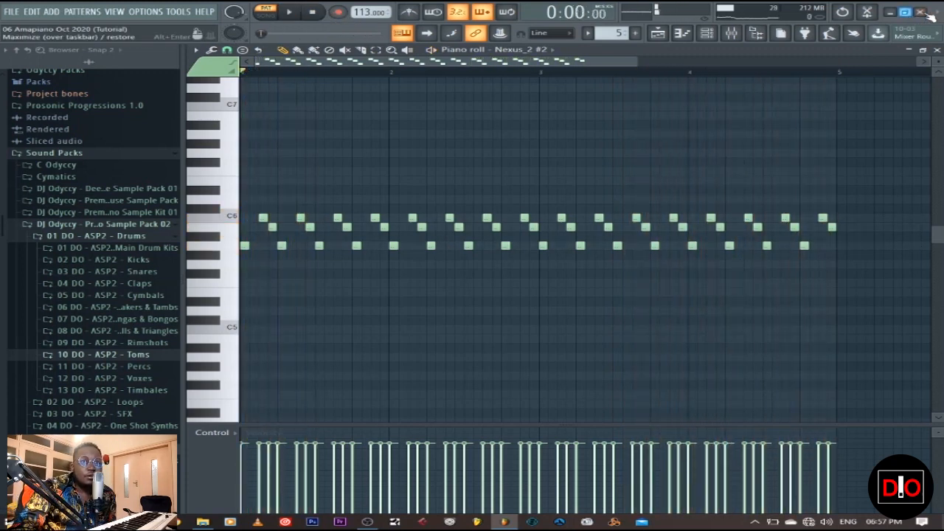
# Step: Return to the playlist in song mode, unmute the Bell track, and audition the arrangement from bar 41
pyautogui.click(937, 51)
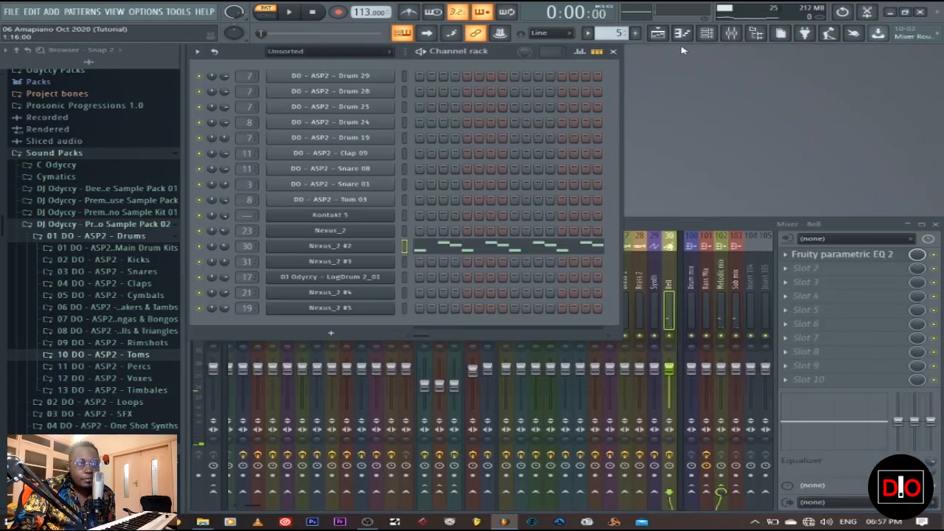
pyautogui.click(657, 33)
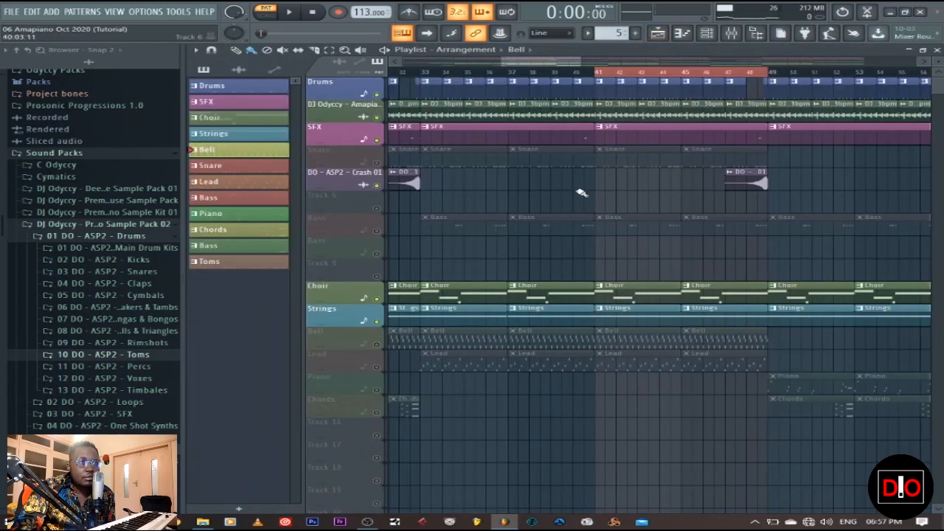
pyautogui.press('space')
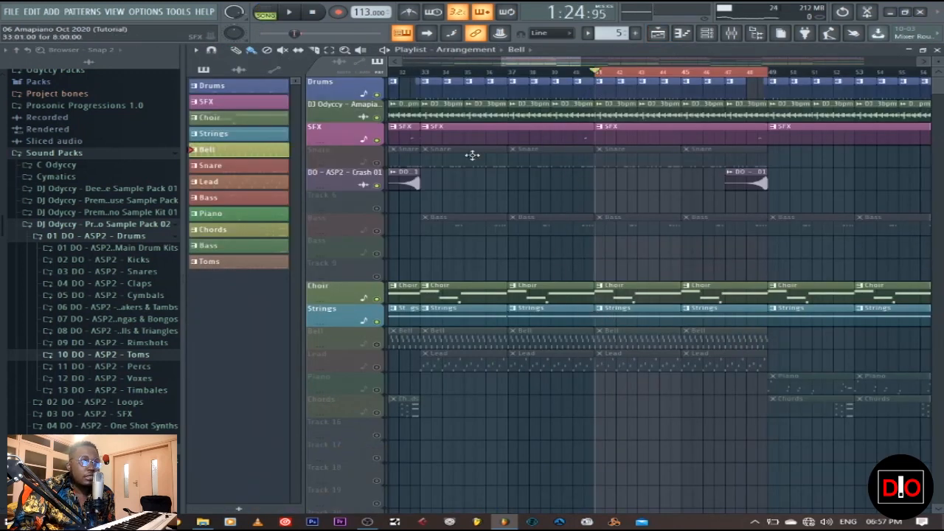
pyautogui.click(377, 345)
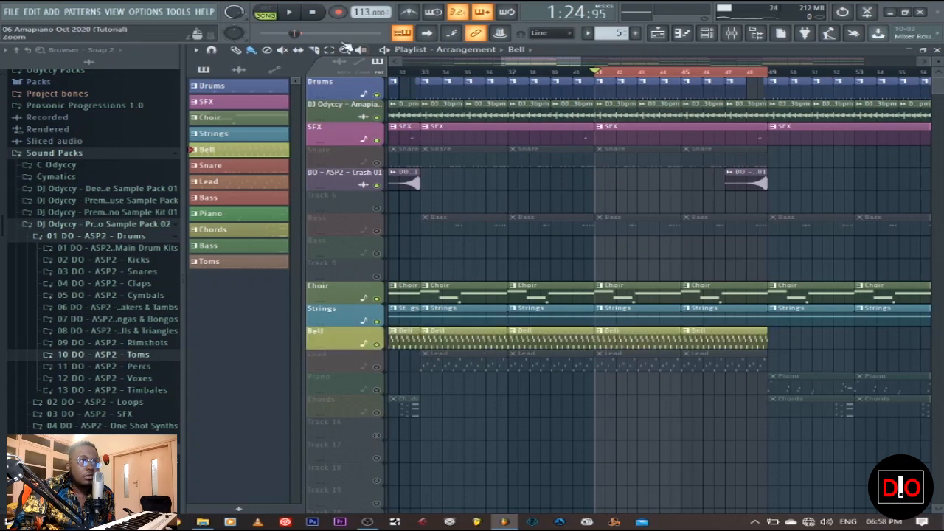
pyautogui.click(292, 12)
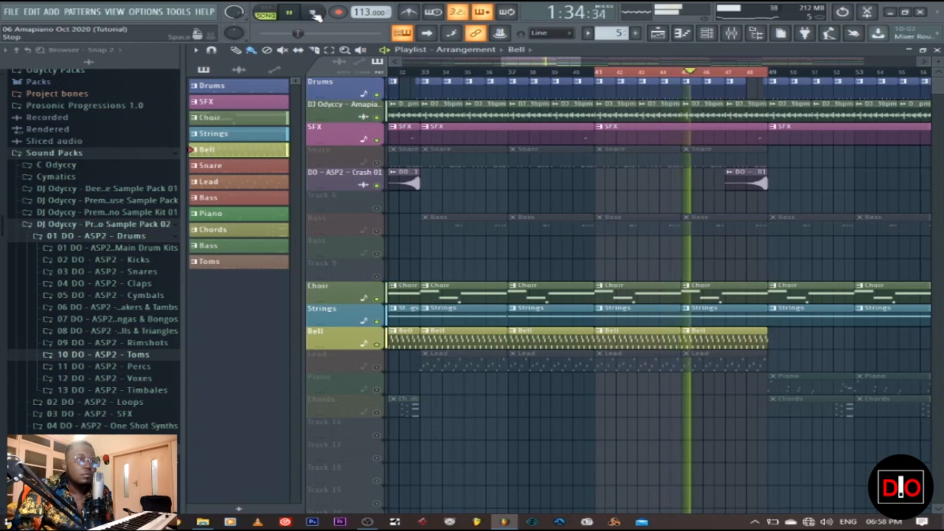
pyautogui.click(314, 15)
# Step: Select the Snare pattern, unmute the Snare track, and audition the arrangement with the Snare 01 notes open in the piano roll
pyautogui.click(230, 170)
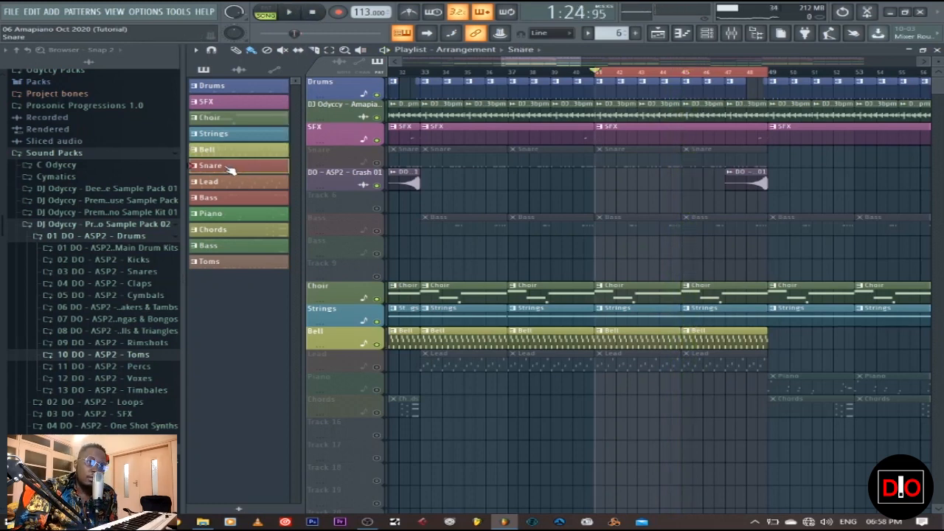
pyautogui.click(376, 162)
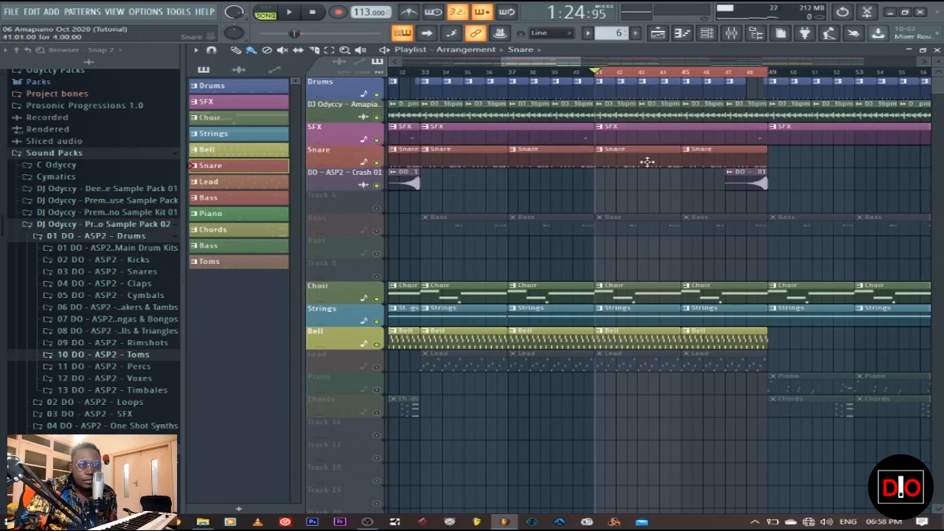
pyautogui.click(937, 51)
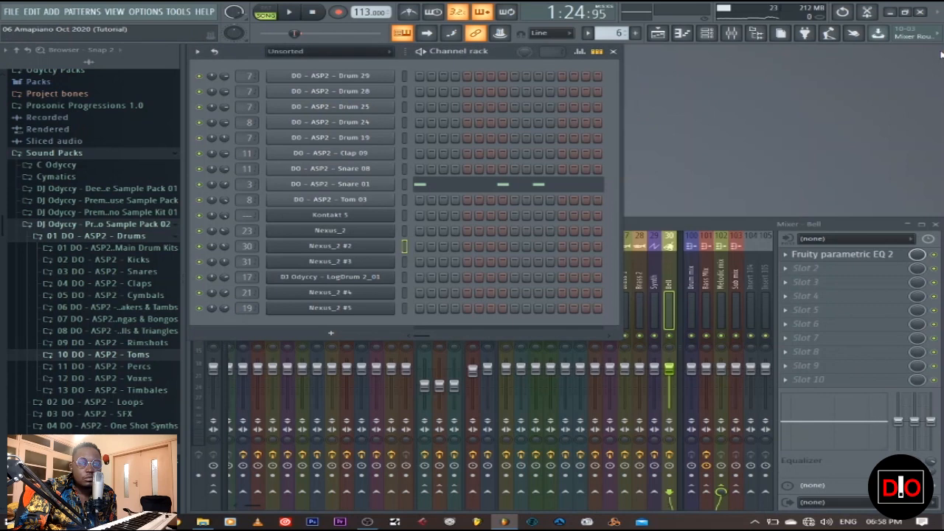
pyautogui.click(465, 185)
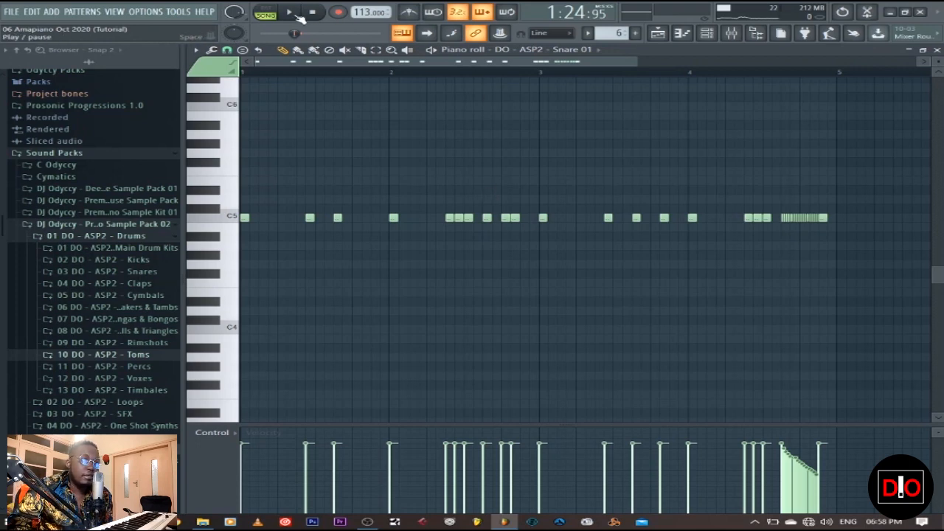
pyautogui.press('space')
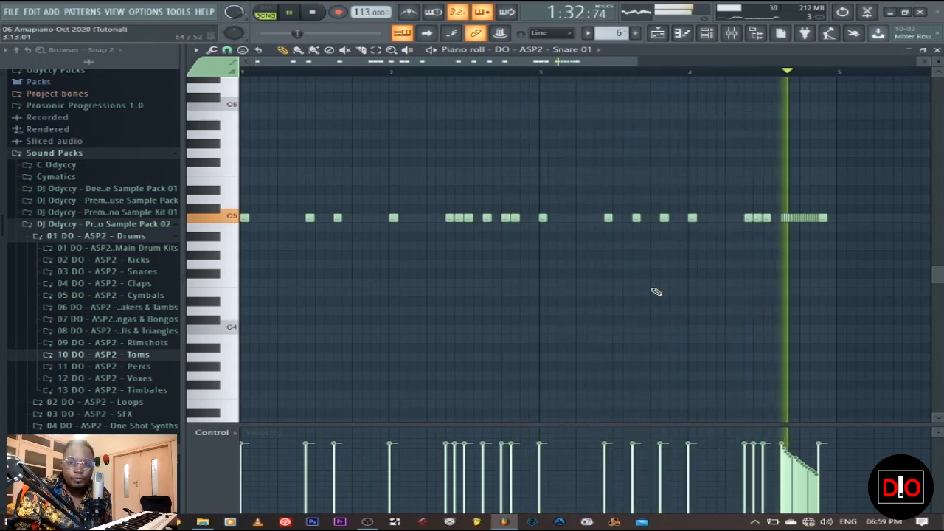
pyautogui.click(313, 13)
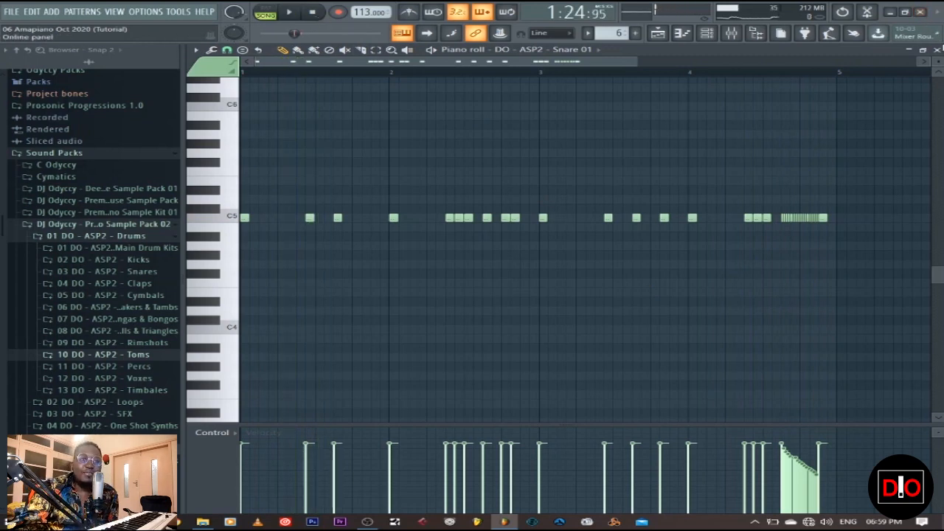
# Step: Select the Lead pattern in the playlist, unmute the Lead track, and examine the preset in its Nexus_2 #3 instrument
pyautogui.click(937, 50)
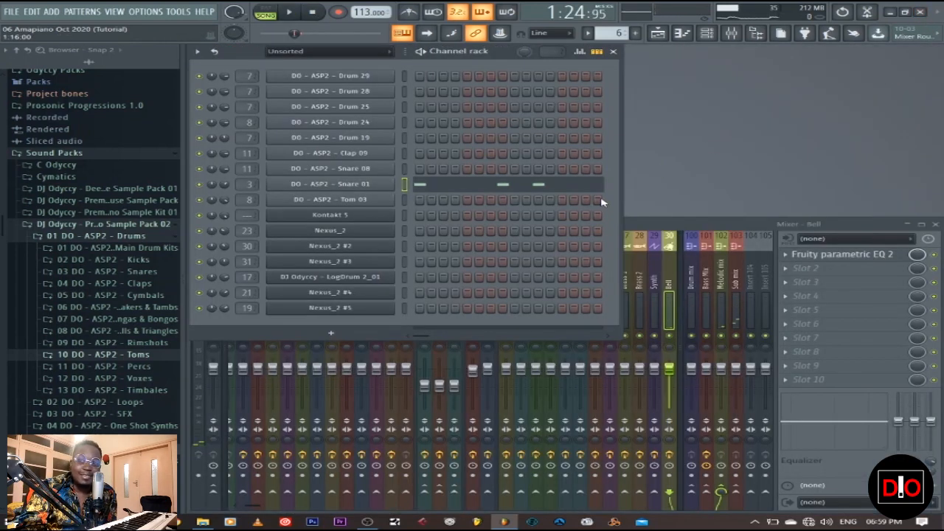
pyautogui.click(657, 33)
pyautogui.click(237, 185)
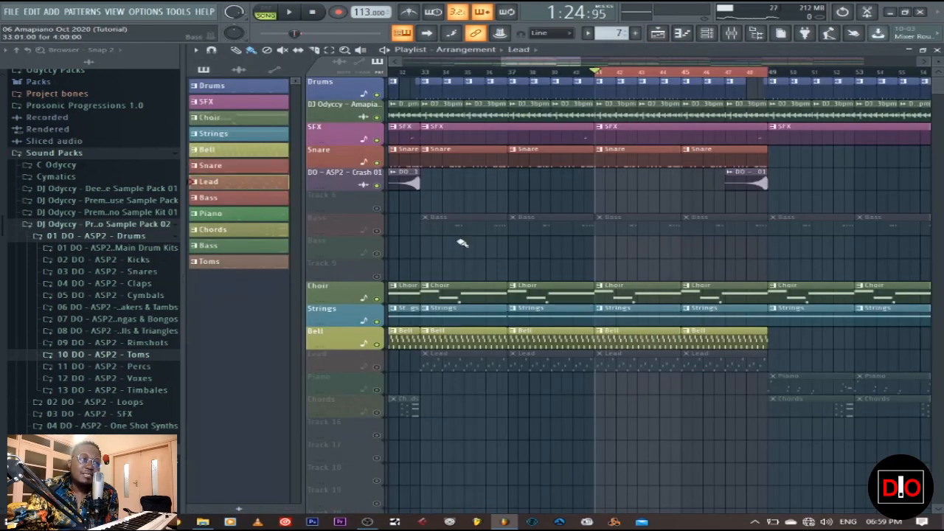
pyautogui.click(377, 367)
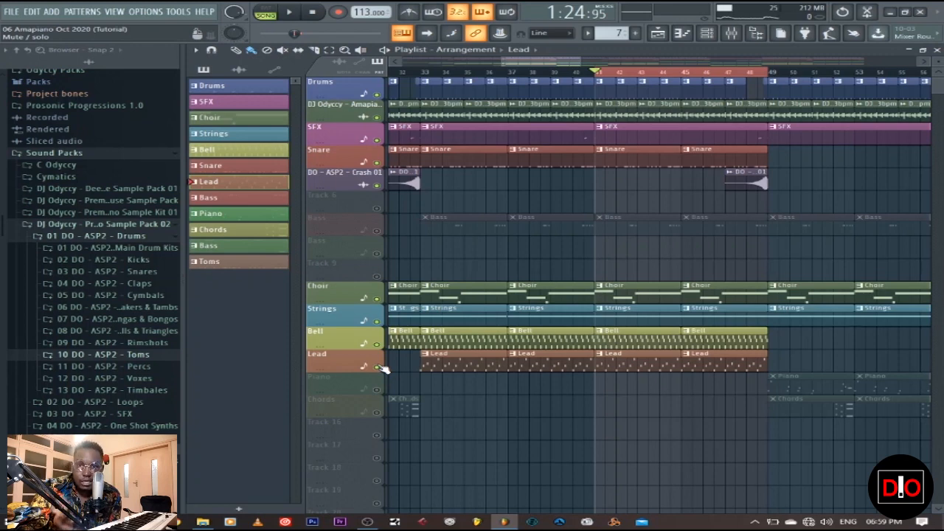
pyautogui.click(936, 50)
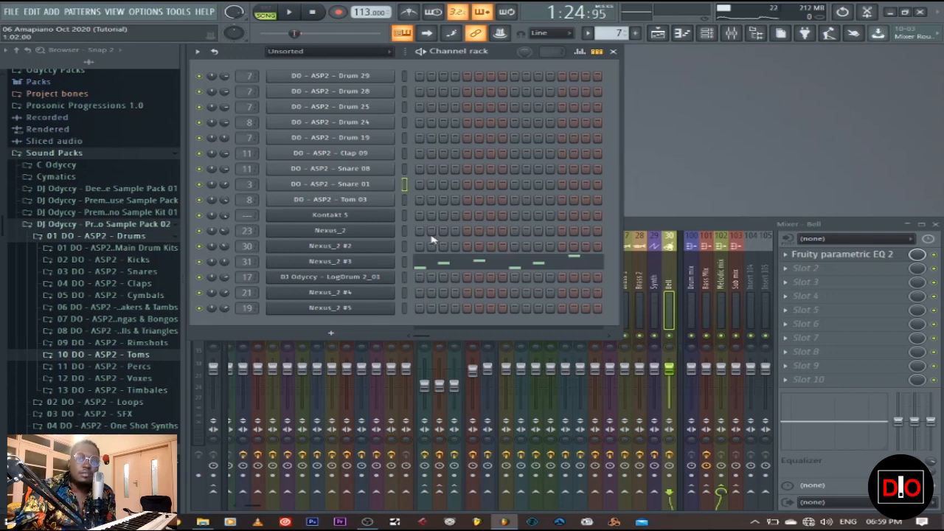
pyautogui.click(354, 262)
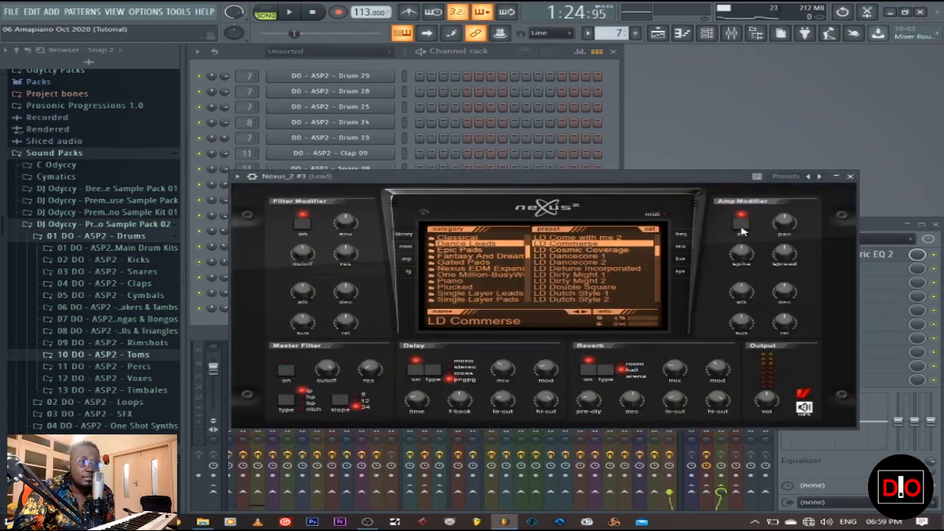
pyautogui.click(851, 177)
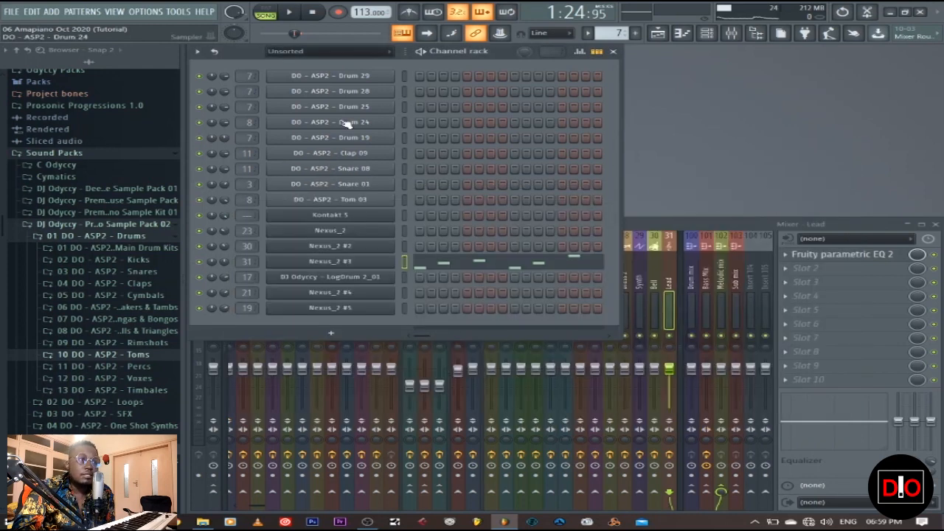
# Step: Play the Lead pattern alone in pattern mode, view its notes in the piano roll, and stop playback
pyautogui.click(264, 14)
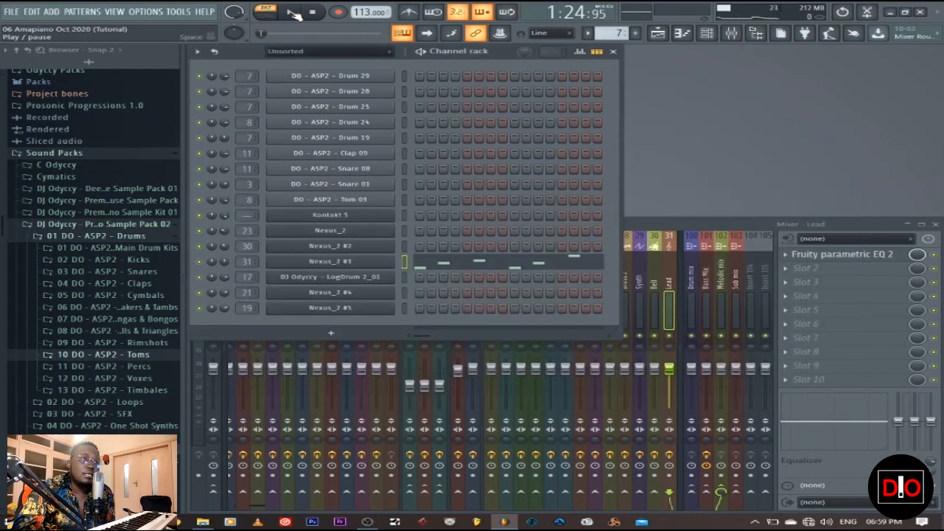
pyautogui.press('space')
pyautogui.click(489, 266)
pyautogui.scroll(4, 490, 271)
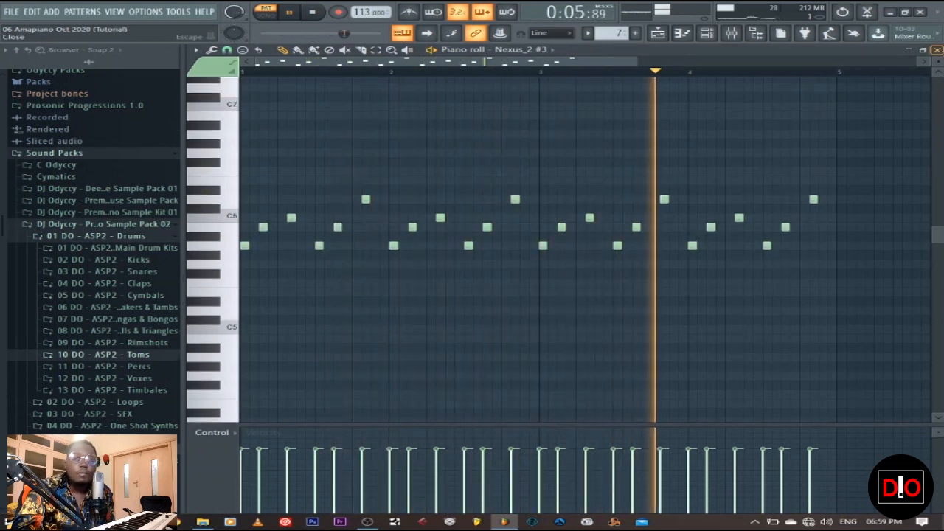
pyautogui.click(935, 49)
pyautogui.click(311, 11)
# Step: Return to the playlist and audition the arrangement with the lead in song mode from bar 41
pyautogui.click(668, 37)
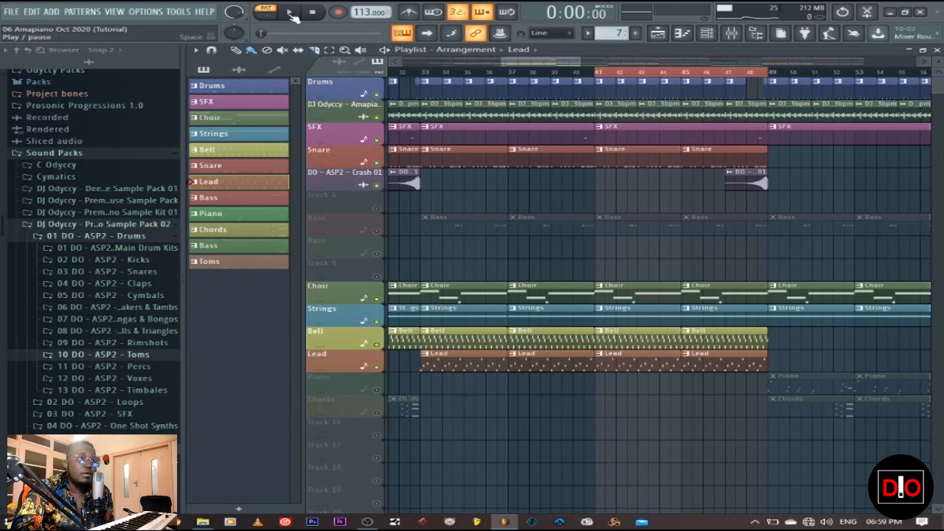
pyautogui.press('l')
pyautogui.click(290, 13)
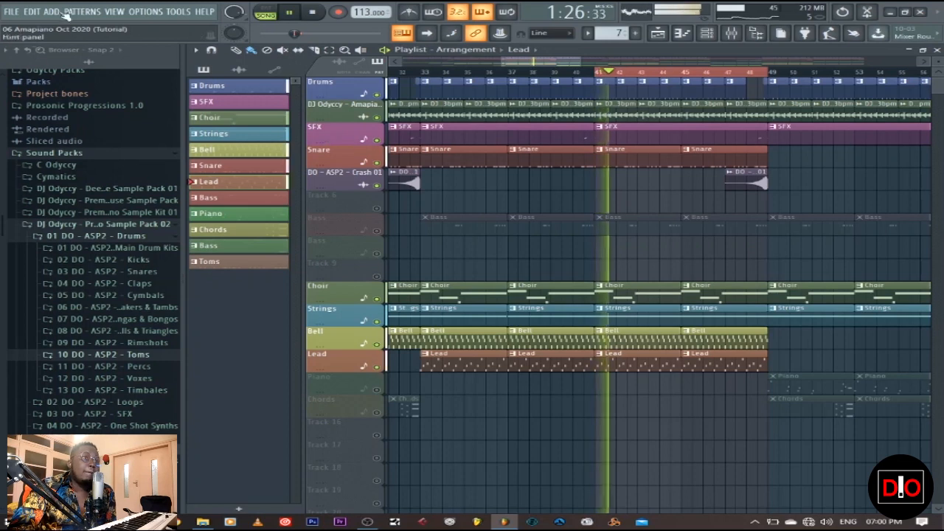
pyautogui.click(313, 13)
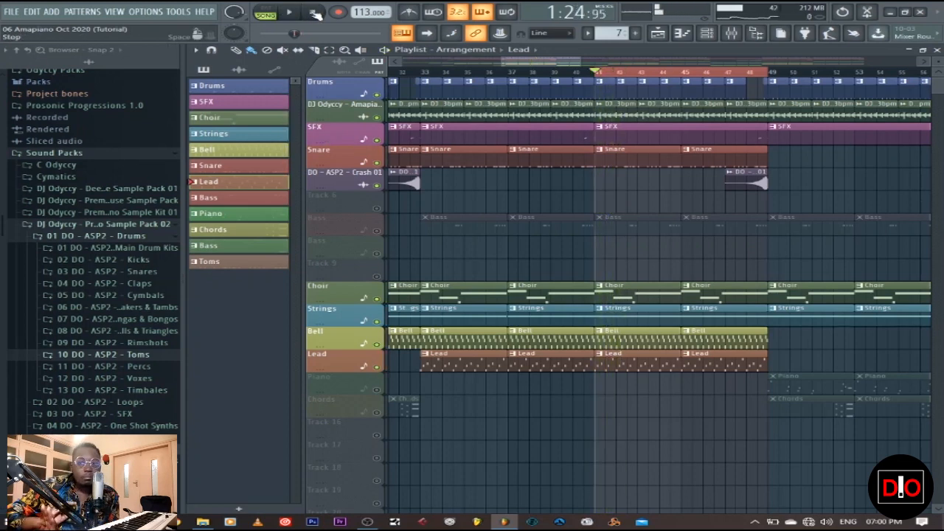
# Step: Unmute the first Bass track, select its Bass pattern, and play the arrangement with the LogDrum 2_01 notes open in the piano roll
pyautogui.click(376, 230)
pyautogui.click(221, 199)
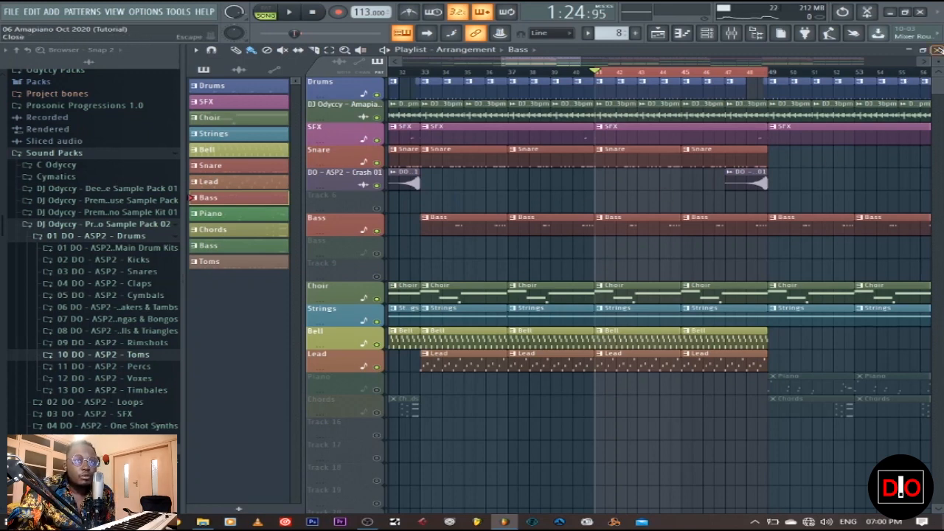
pyautogui.click(936, 50)
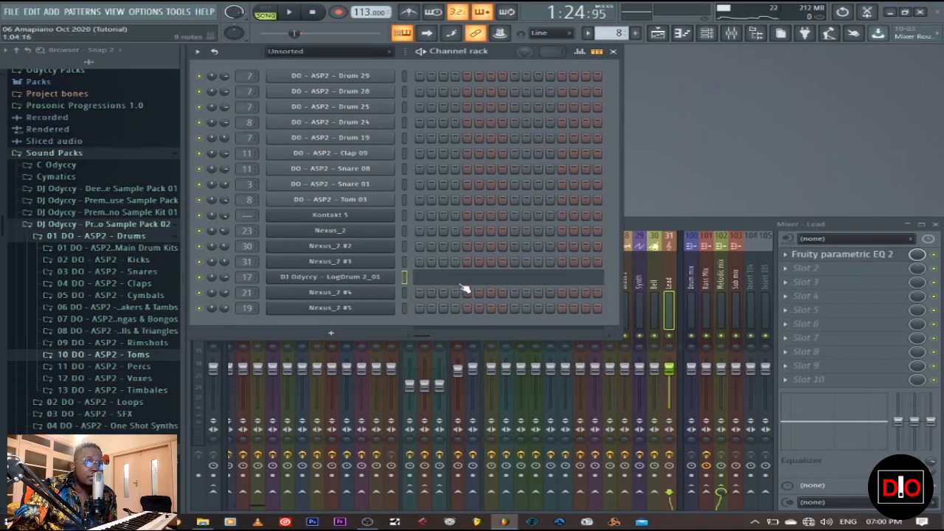
pyautogui.click(460, 283)
pyautogui.scroll(-6, 527, 260)
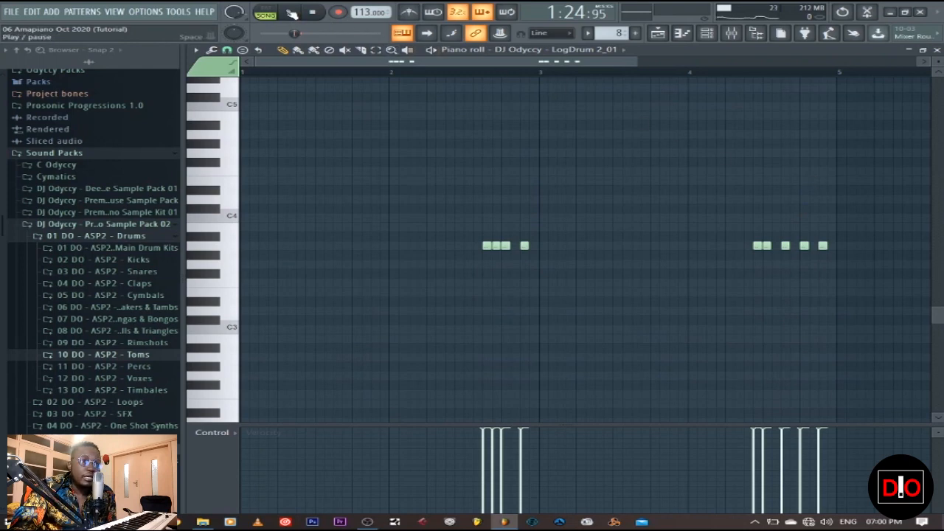
pyautogui.click(290, 12)
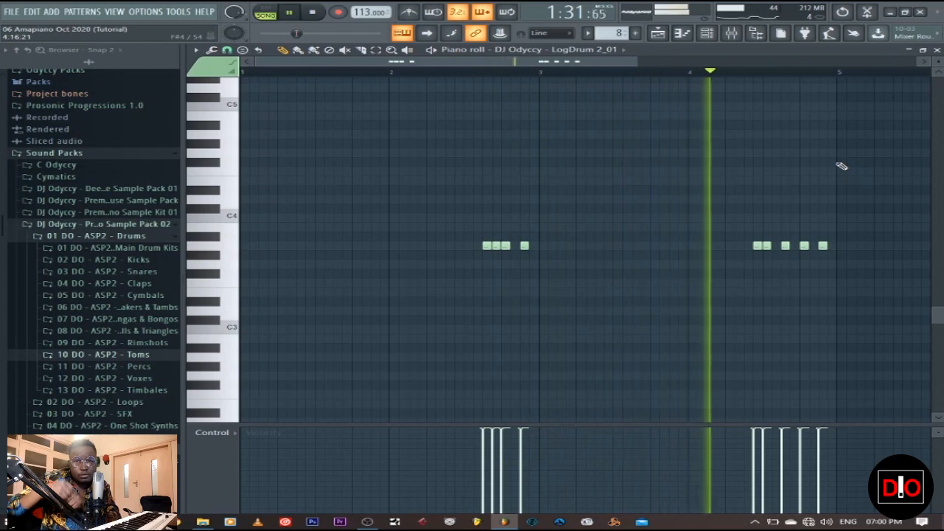
# Step: Stop playback, leave the note view, and examine the synth settings of the DJ Odyccy - LogDrum 2_01 instrument
pyautogui.click(314, 13)
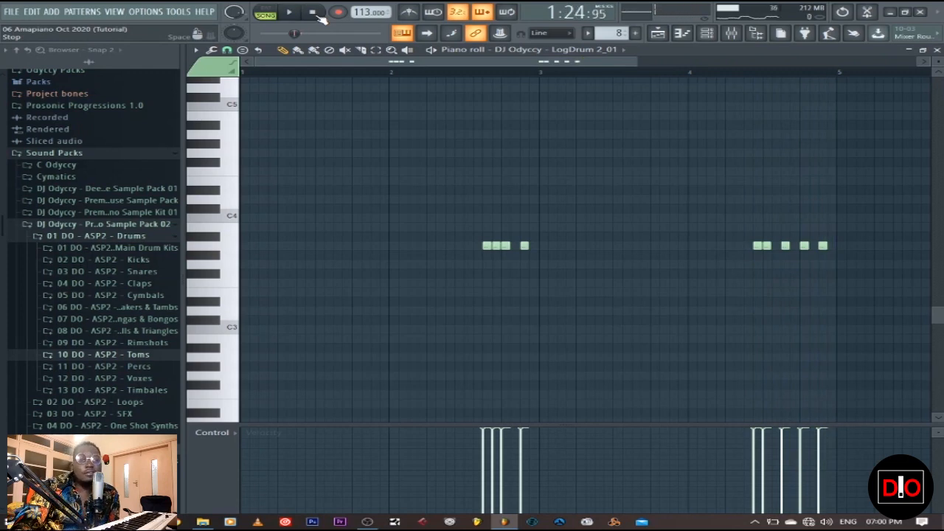
pyautogui.click(937, 50)
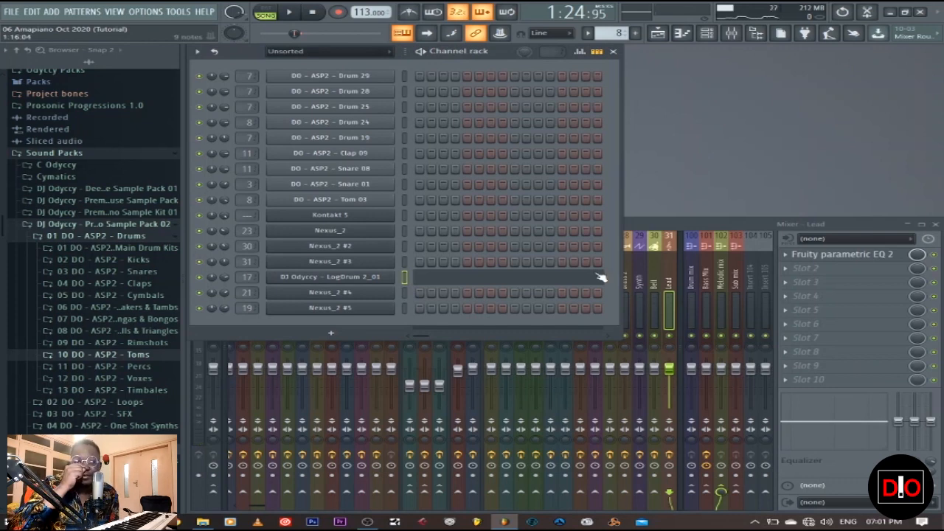
pyautogui.click(359, 282)
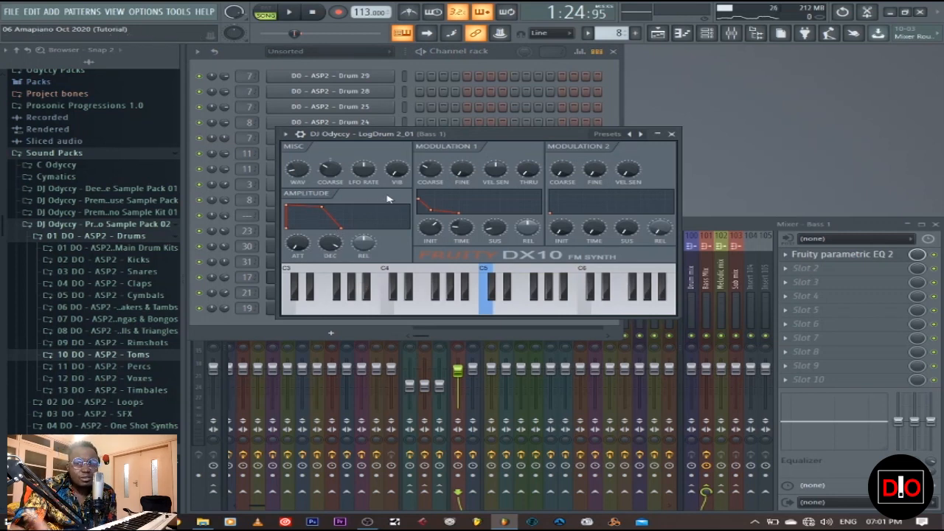
pyautogui.click(671, 135)
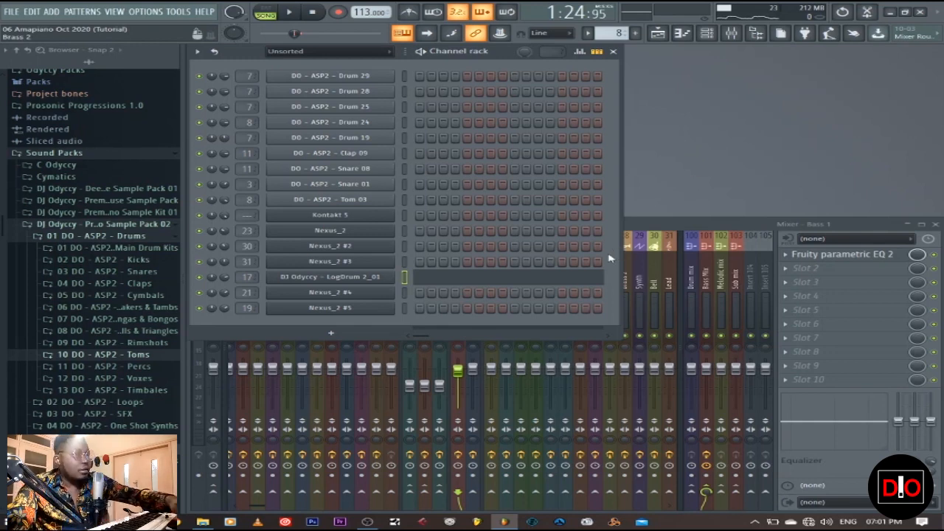
# Step: Select the Piano pattern in the playlist, set the playback range from bar 57 to bar 65, and unmute the Piano track
pyautogui.click(657, 33)
pyautogui.click(250, 219)
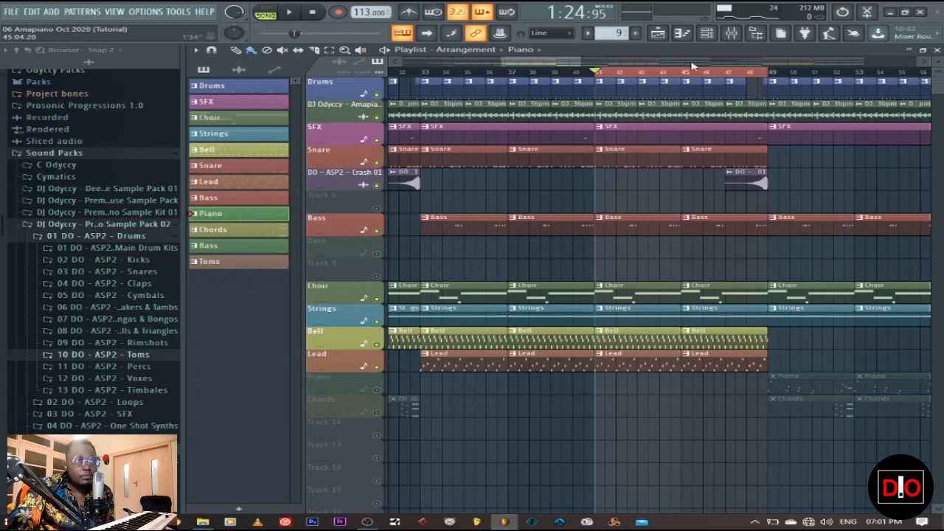
pyautogui.moveTo(770, 76); pyautogui.dragTo(844, 75)
pyautogui.moveTo(440, 81); pyautogui.dragTo(671, 79)
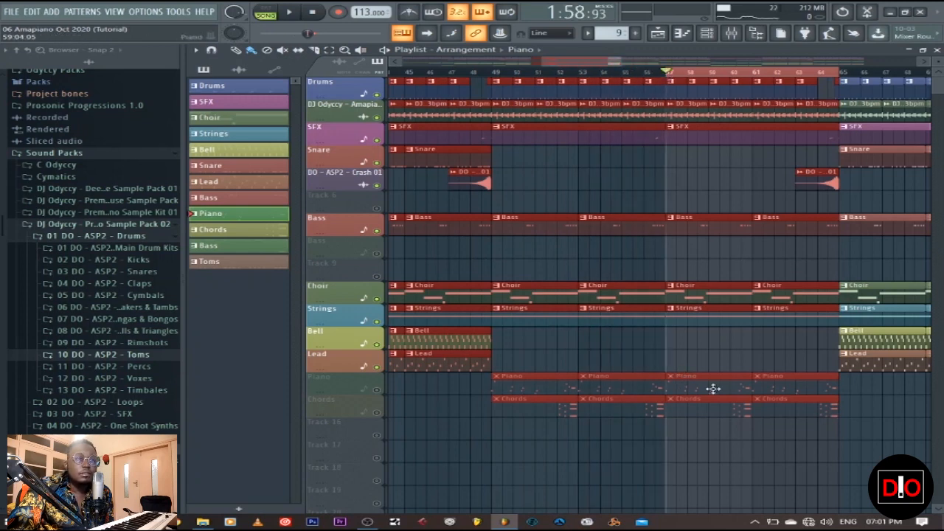
pyautogui.click(377, 390)
pyautogui.click(668, 358)
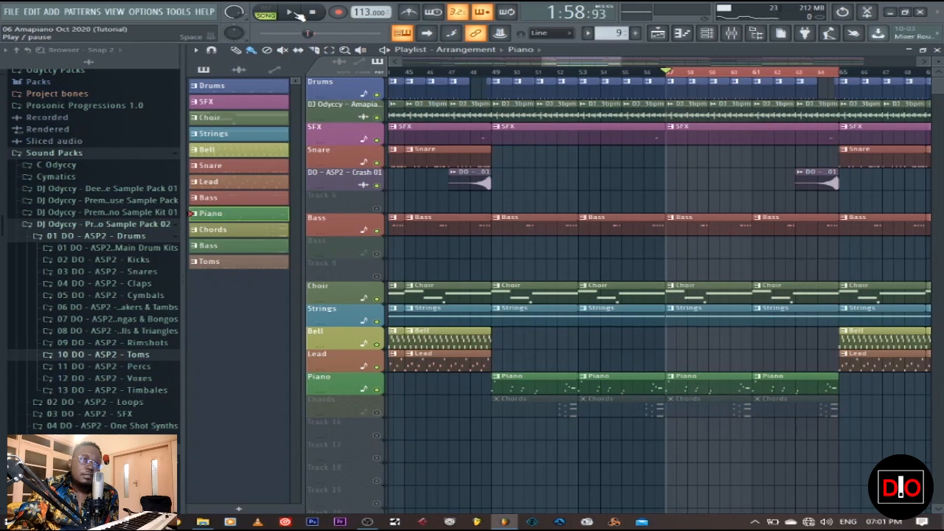
# Step: Play the arrangement from bar 57, view the Nexus_2 #4 piano notes in the piano roll, and stop playback
pyautogui.click(293, 13)
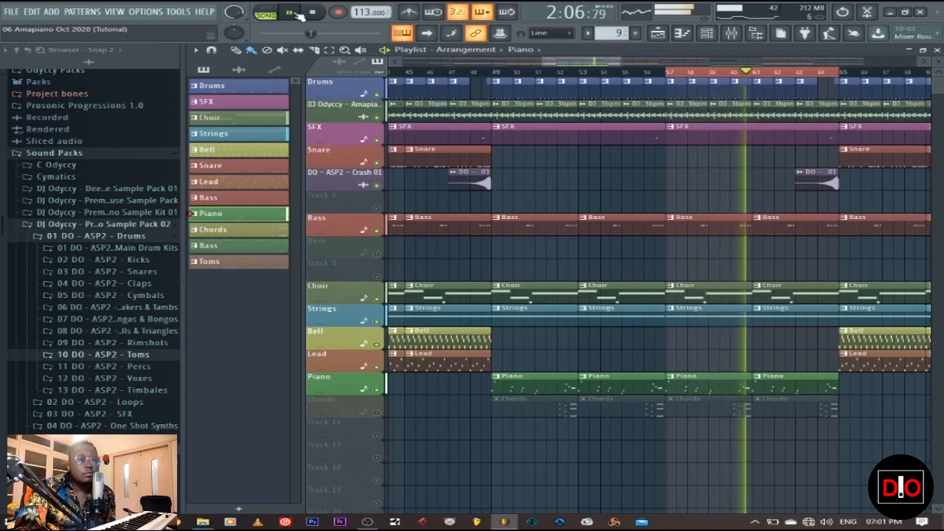
pyautogui.press('F6')
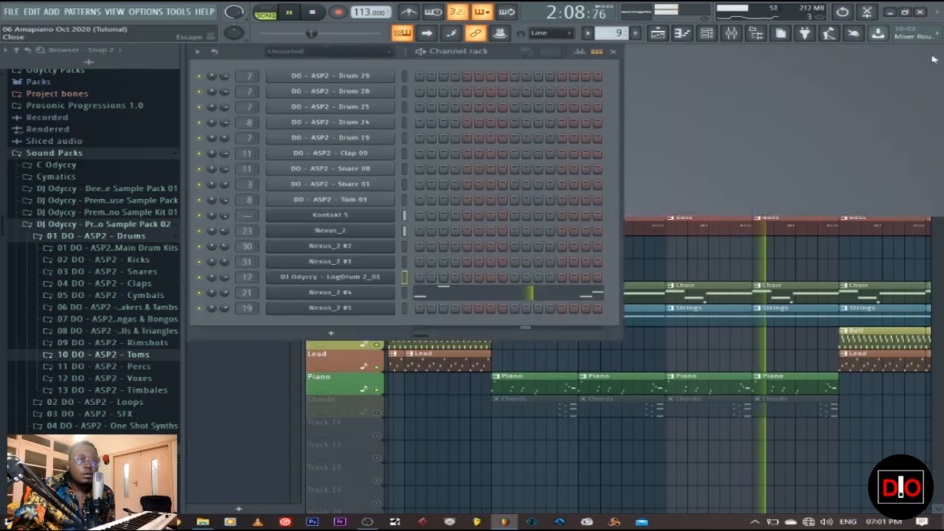
pyautogui.press('F9')
pyautogui.click(446, 294)
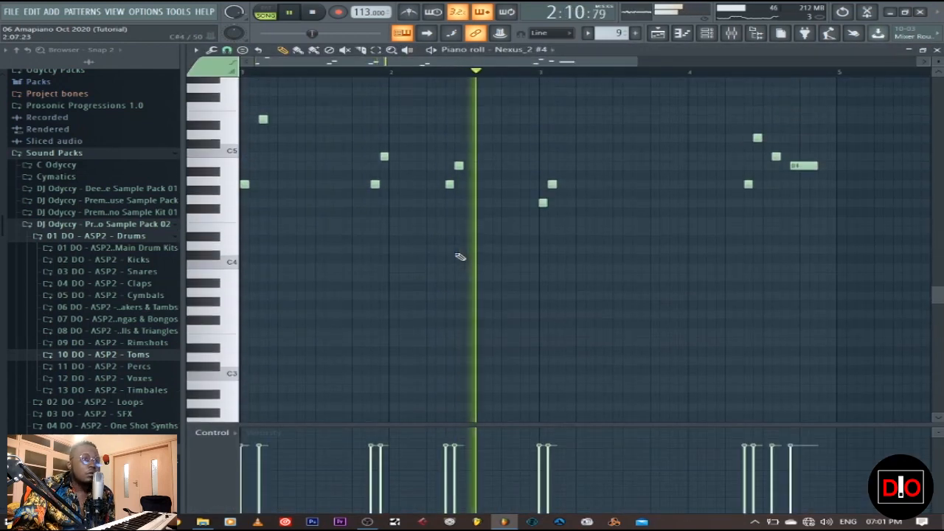
pyautogui.scroll(2, 460, 257)
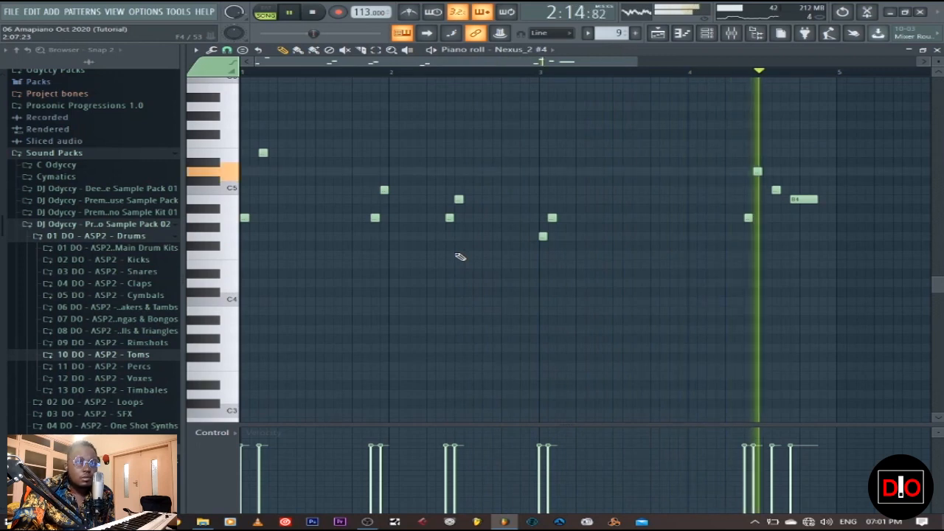
pyautogui.click(314, 13)
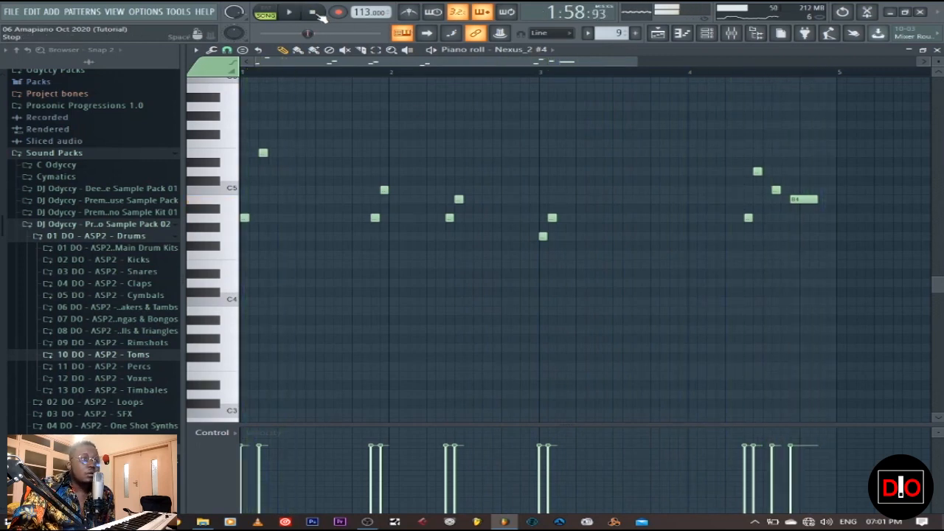
# Step: Close the piano roll and examine the preset loaded in the Nexus_2 #4 instrument
pyautogui.click(937, 50)
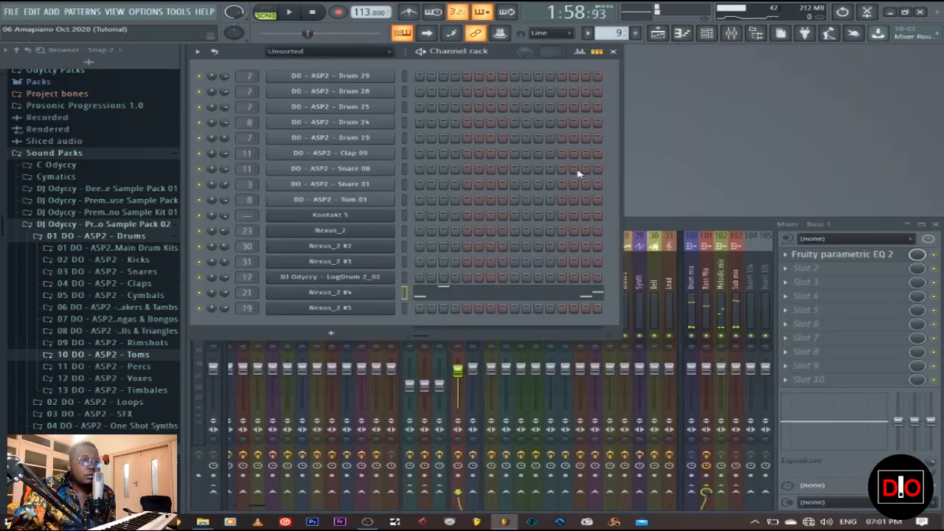
pyautogui.click(367, 295)
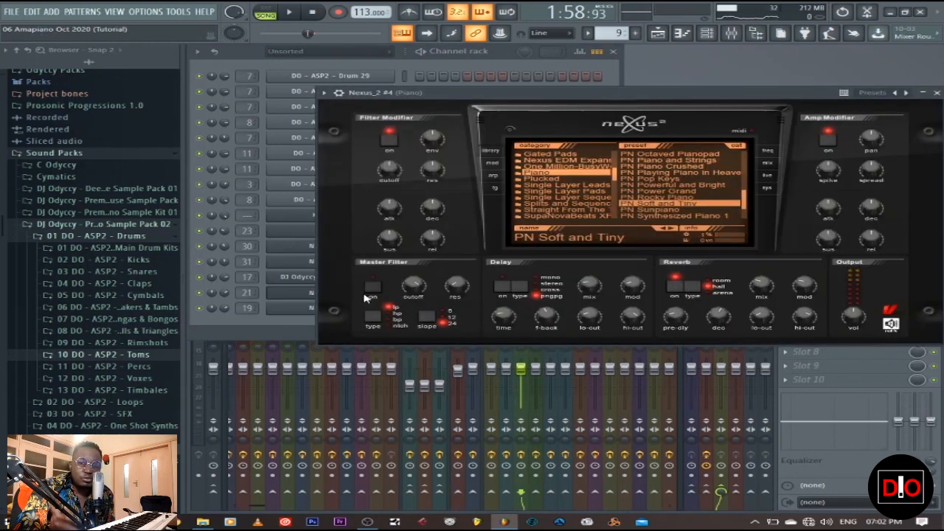
pyautogui.moveTo(515, 96); pyautogui.dragTo(456, 98)
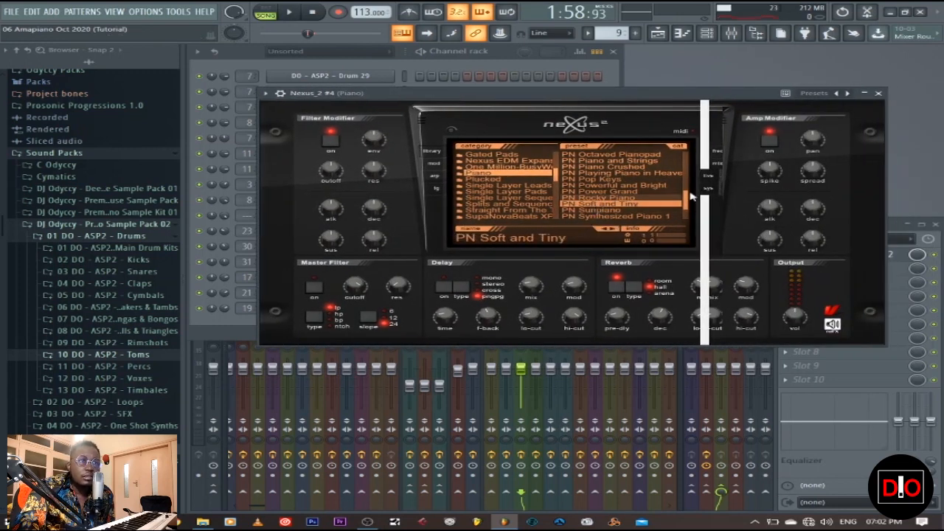
pyautogui.click(878, 94)
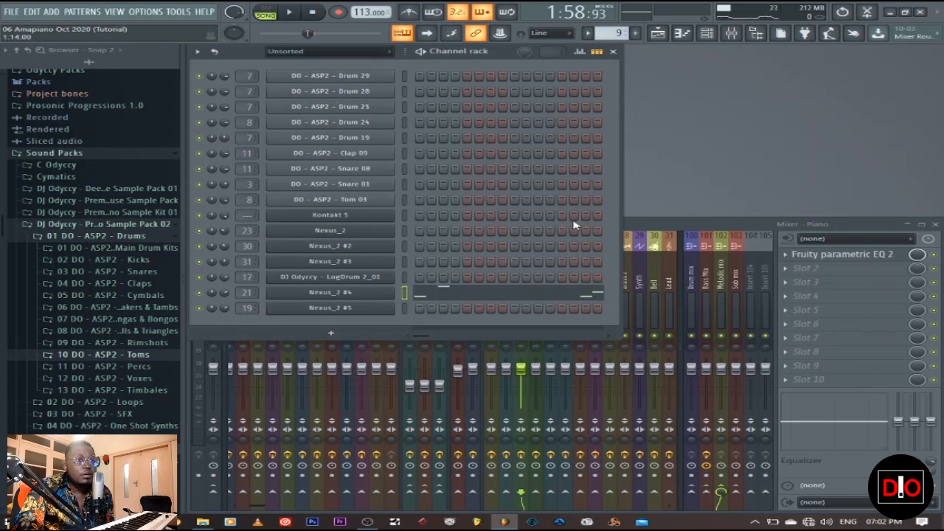
# Step: Return to the playlist, unmute the Chords track, and select its Chords pattern
pyautogui.click(657, 32)
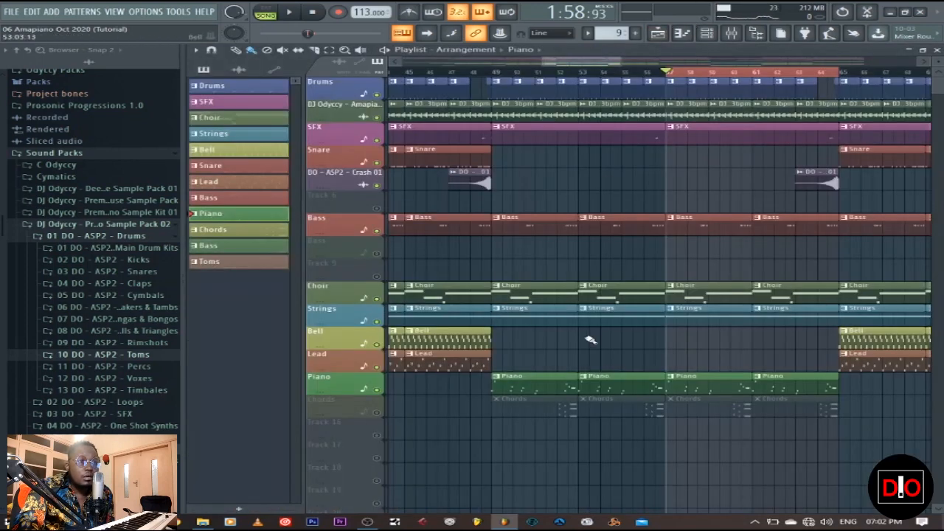
pyautogui.click(376, 413)
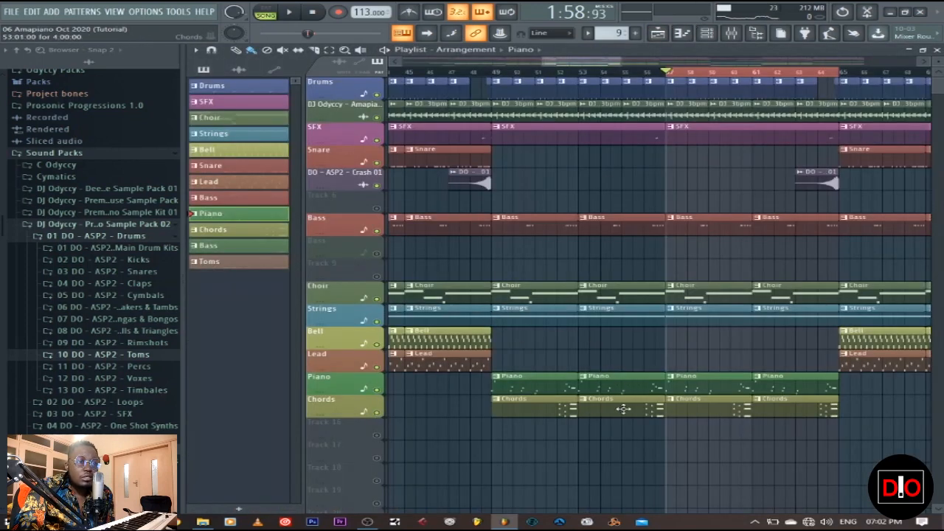
pyautogui.click(728, 404)
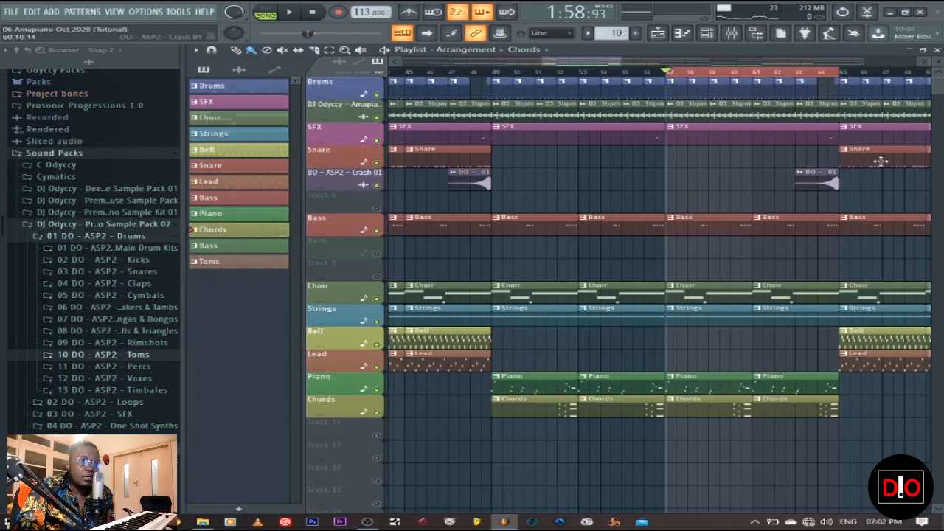
# Step: Play the arrangement with the chords, view the Nexus_2 #5 notes in the piano roll, and stop playback
pyautogui.press('space')
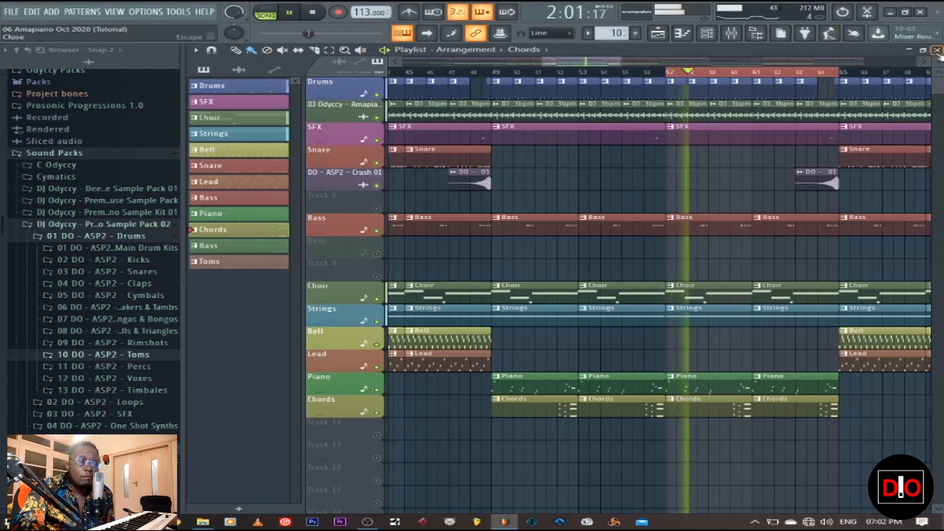
pyautogui.press('F5')
pyautogui.click(444, 308)
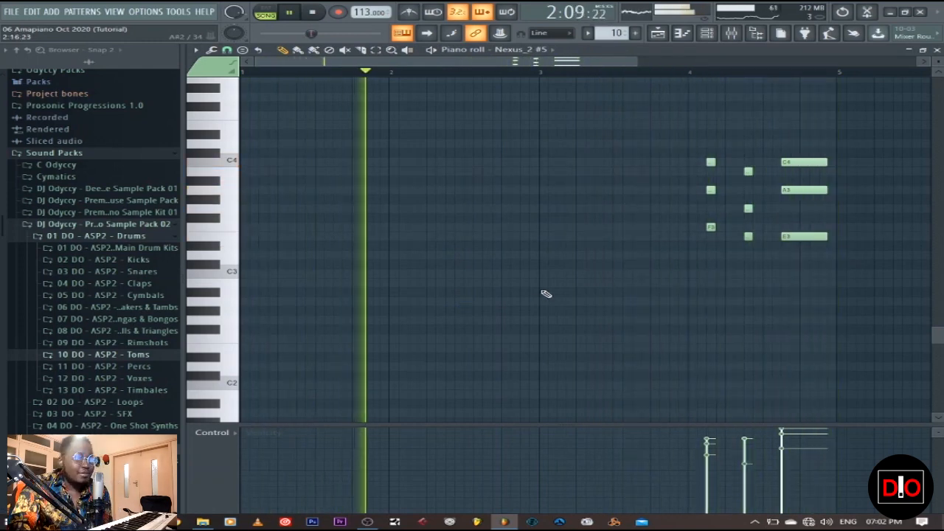
pyautogui.click(314, 14)
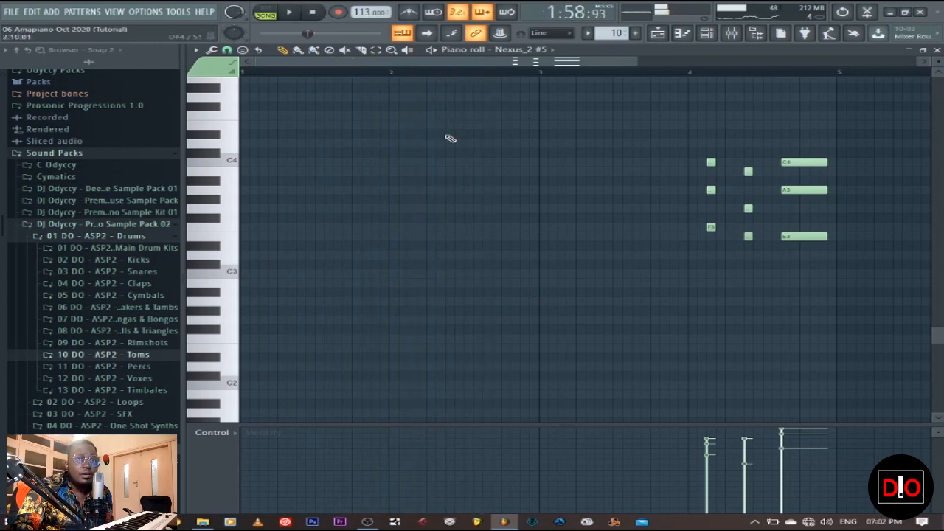
pyautogui.click(937, 49)
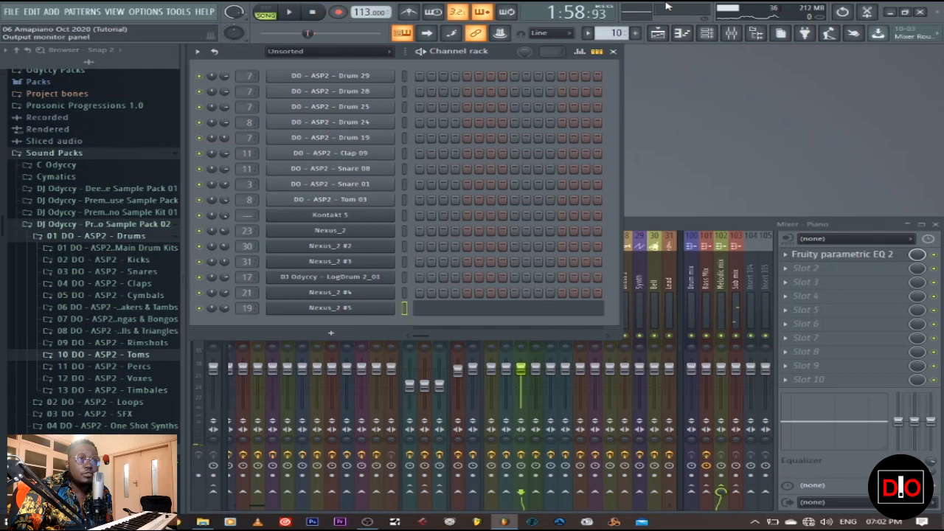
# Step: Select the second Bass pattern in the playlist, set the playback range from bar 81 to bar 97, and unmute the second Bass track
pyautogui.click(657, 33)
pyautogui.moveTo(636, 63)
pyautogui.mouseDown()
pyautogui.moveTo(601, 65)
pyautogui.moveTo(619, 65)
pyautogui.mouseUp()
pyautogui.click(259, 246)
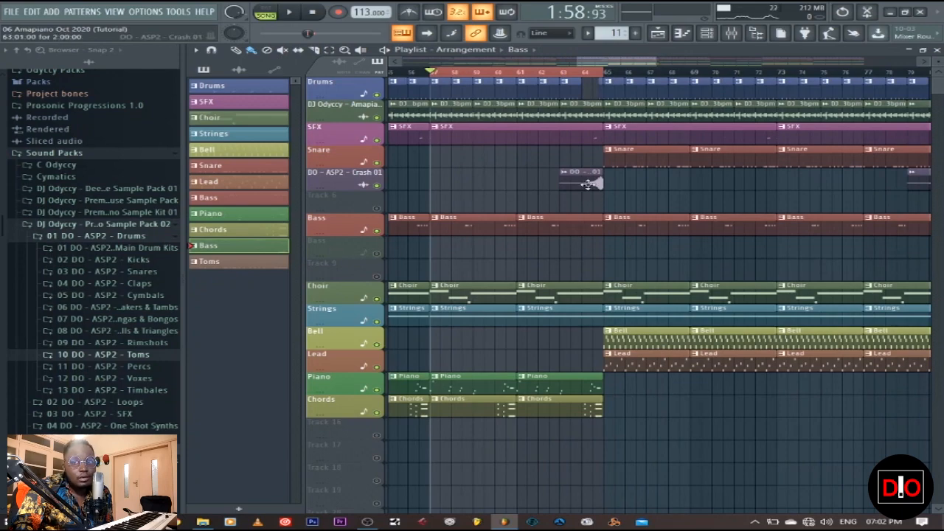
pyautogui.moveTo(637, 65); pyautogui.dragTo(781, 62)
pyautogui.moveTo(492, 72); pyautogui.dragTo(751, 75)
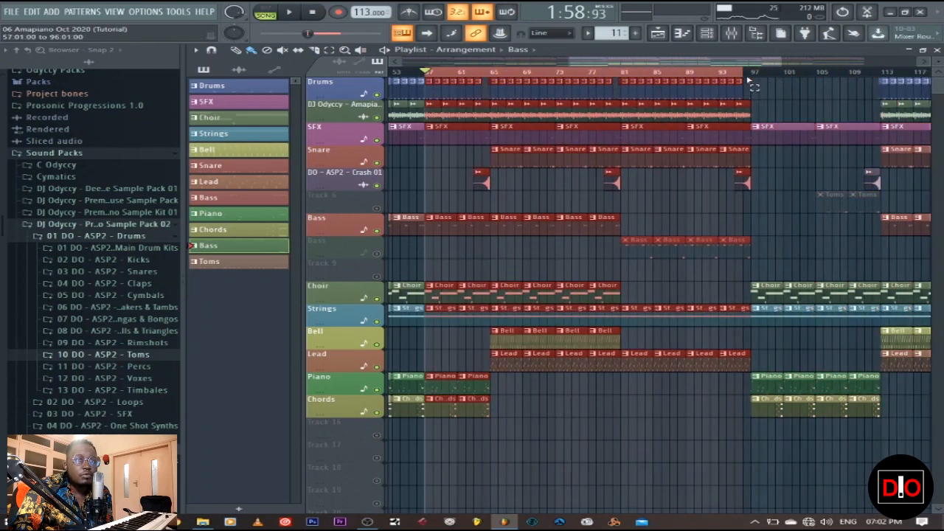
pyautogui.moveTo(430, 75); pyautogui.dragTo(623, 76)
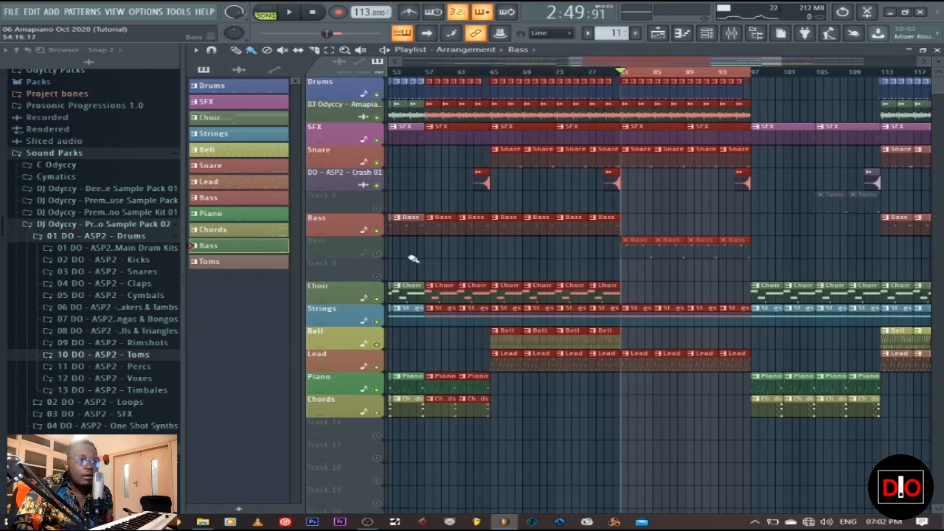
pyautogui.click(377, 253)
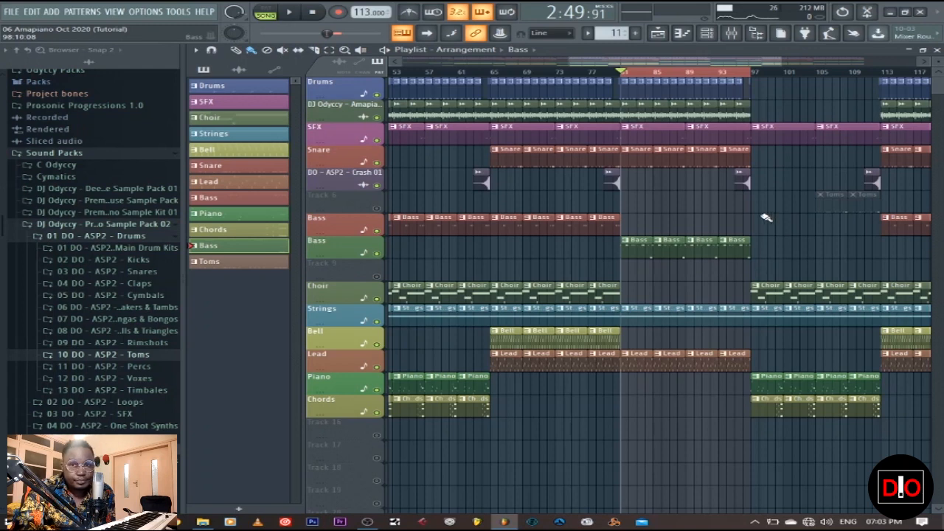
# Step: Play the arrangement from bar 81, view the second Bass pattern's LogDrum 2_01 notes in the piano roll, and stop playback
pyautogui.click(294, 14)
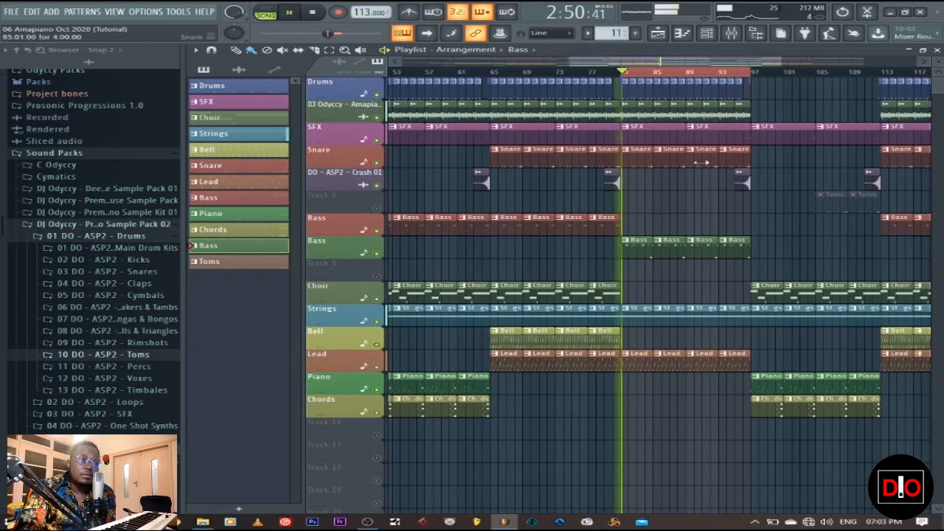
pyautogui.doubleClick(646, 255)
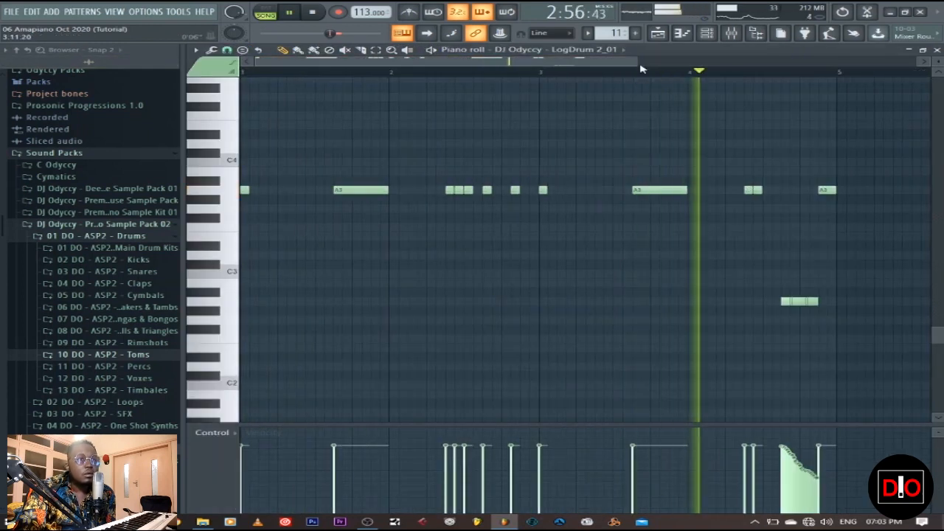
pyautogui.moveTo(637, 63); pyautogui.dragTo(726, 65)
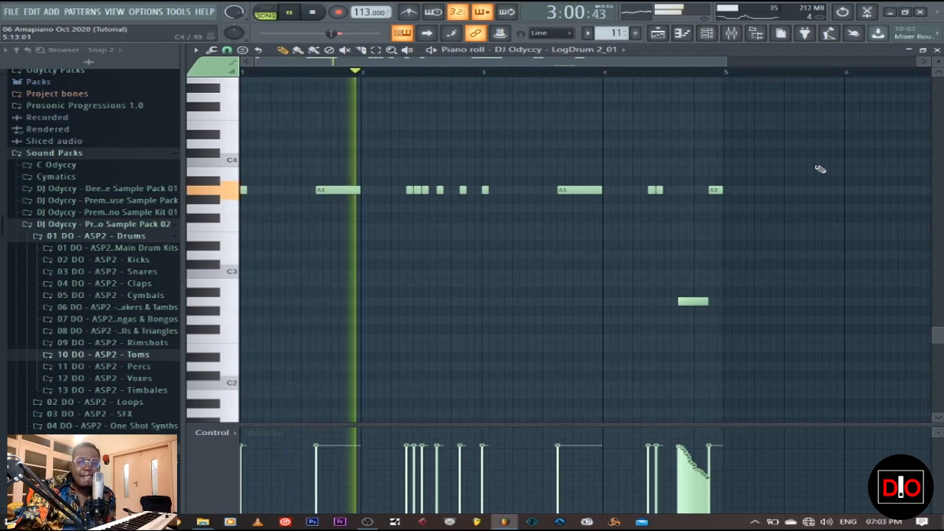
pyautogui.click(316, 12)
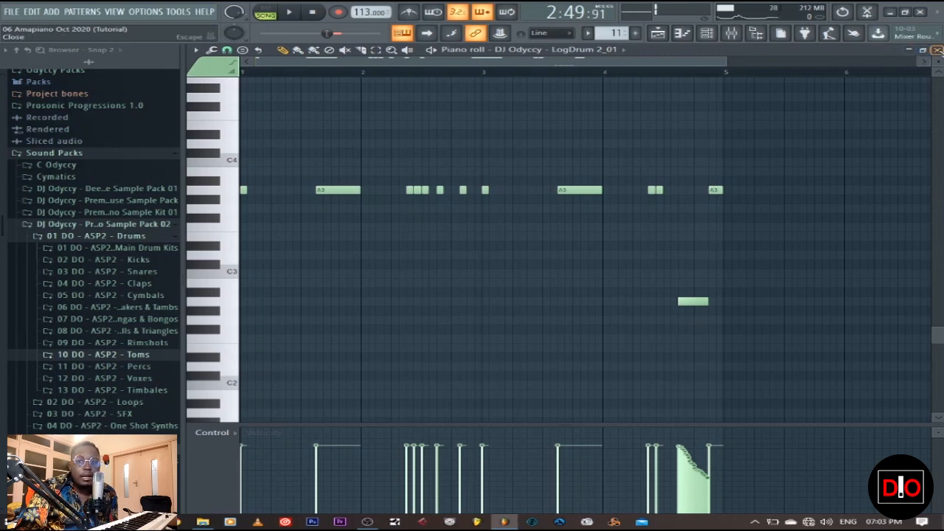
pyautogui.click(936, 50)
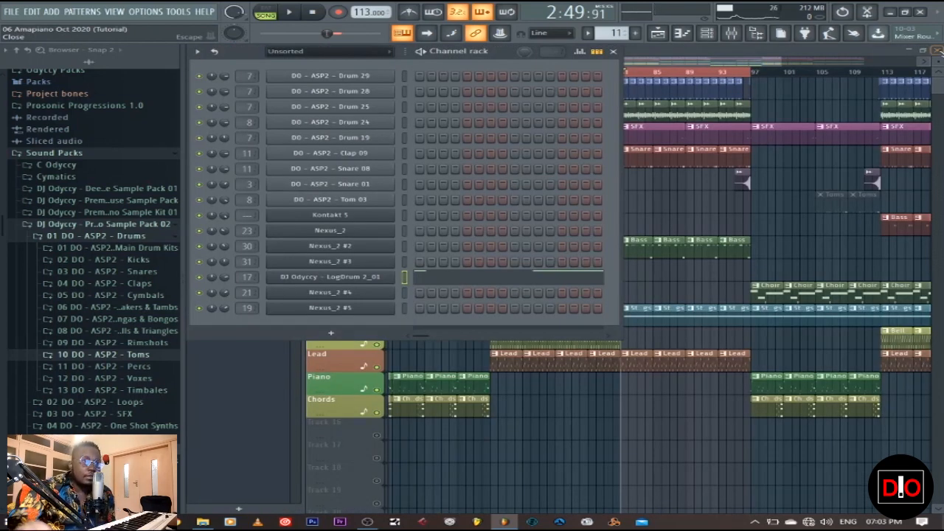
# Step: Select the Toms pattern in the playlist, set the playback range from bar 105 to bar 113, and unmute Track 6
pyautogui.click(742, 50)
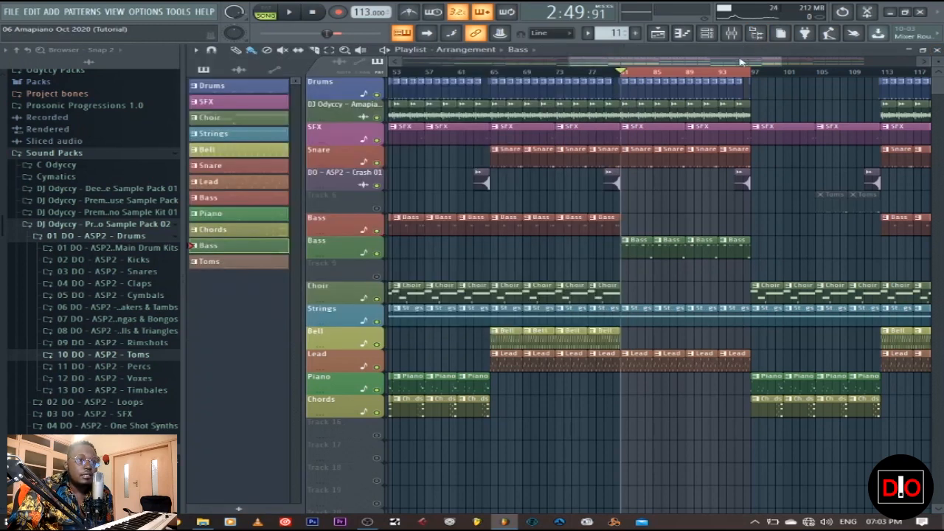
pyautogui.click(250, 261)
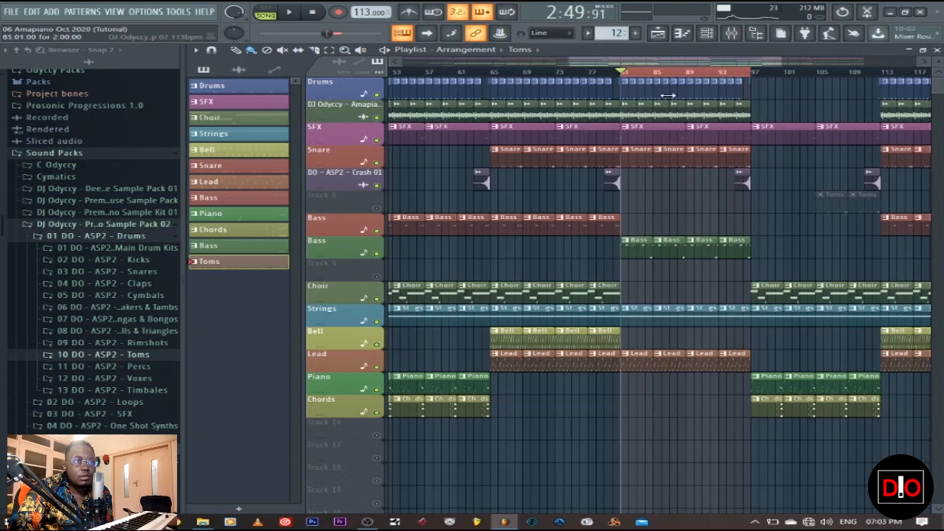
pyautogui.moveTo(674, 62); pyautogui.dragTo(758, 61)
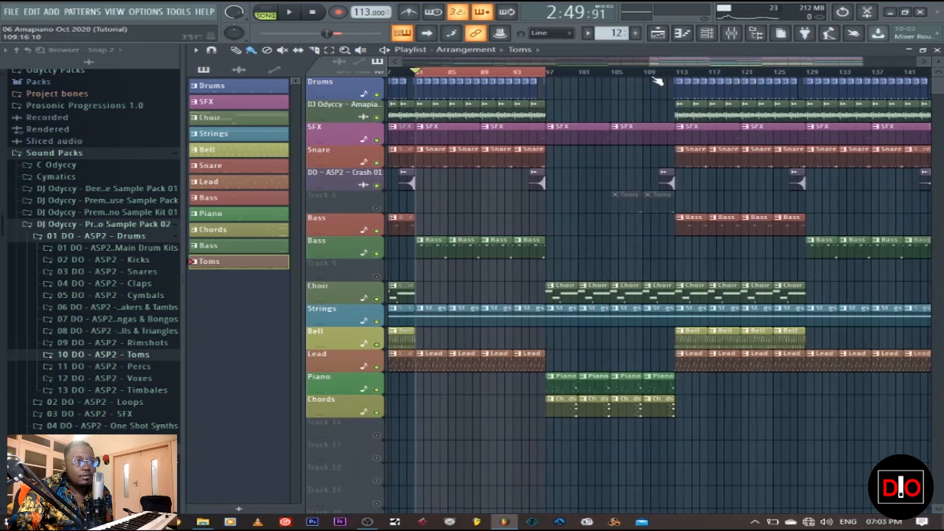
pyautogui.moveTo(547, 72); pyautogui.dragTo(674, 73)
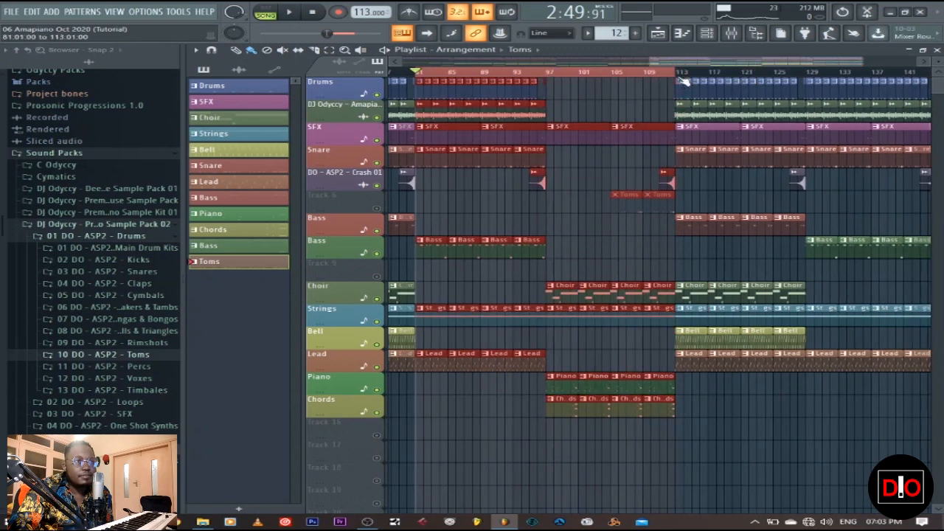
pyautogui.moveTo(417, 71); pyautogui.dragTo(612, 71)
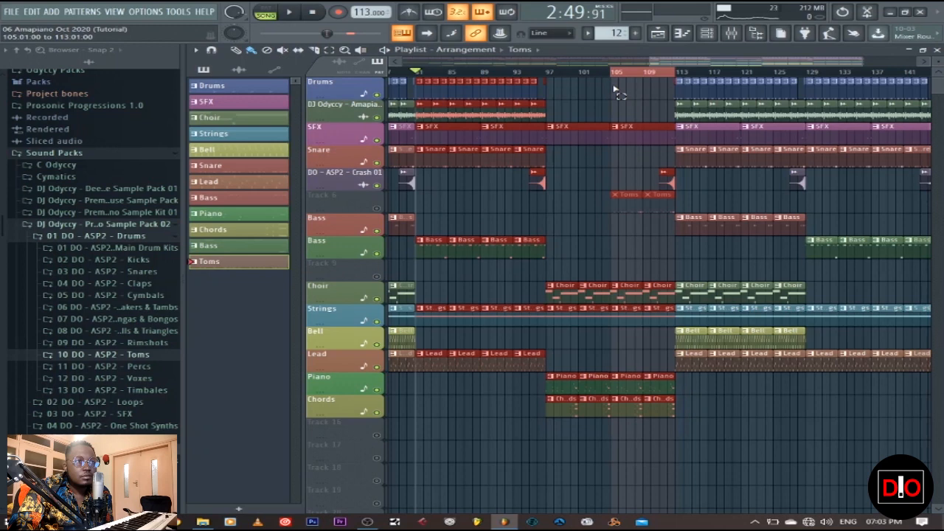
# Step: Insert one empty playlist track between Track 6 and the first Bass track
pyautogui.rightClick(340, 241)
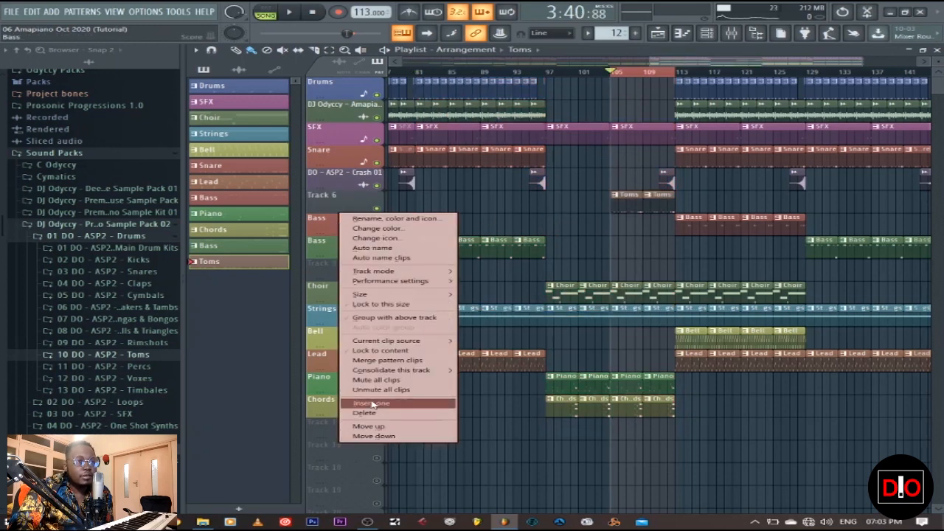
pyautogui.click(365, 403)
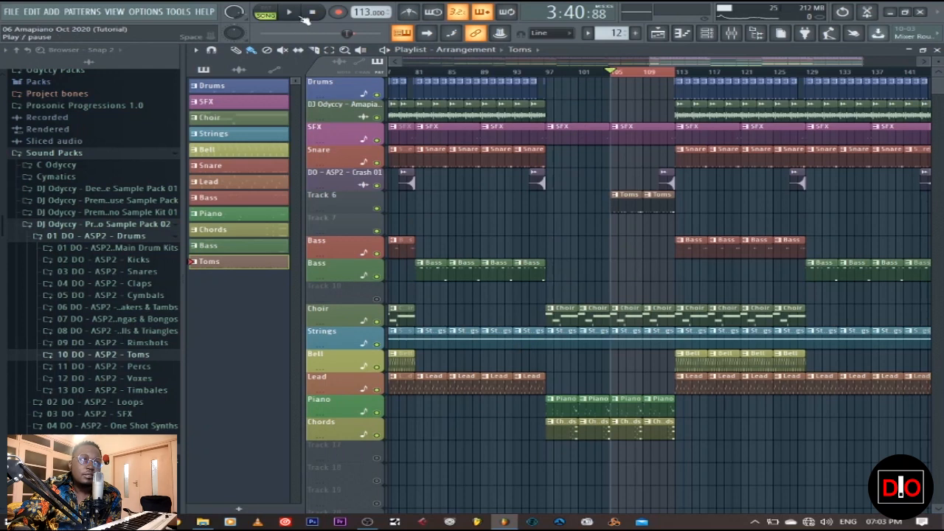
# Step: Play the arrangement from bar 105, view the Toms pattern's DO - ASP2 - Tom 03 notes in the piano roll, and stop playback
pyautogui.click(292, 15)
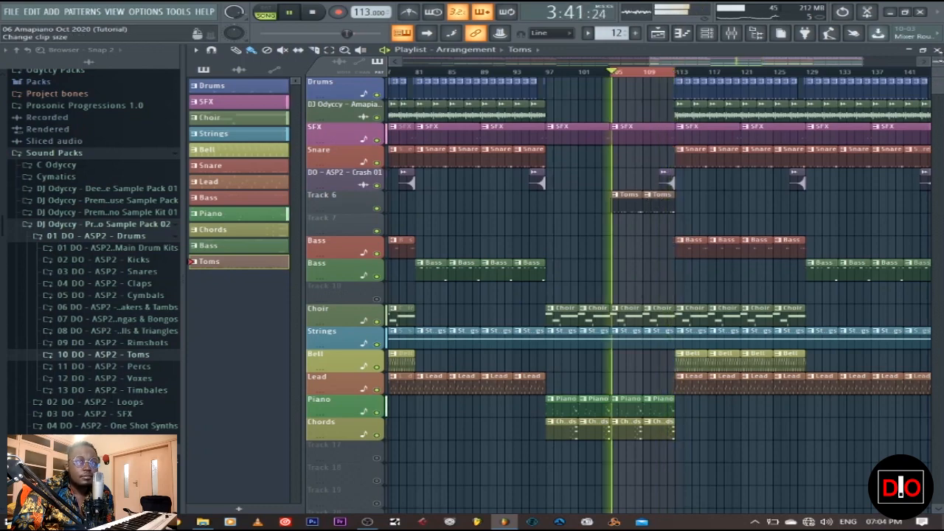
pyautogui.press('F5')
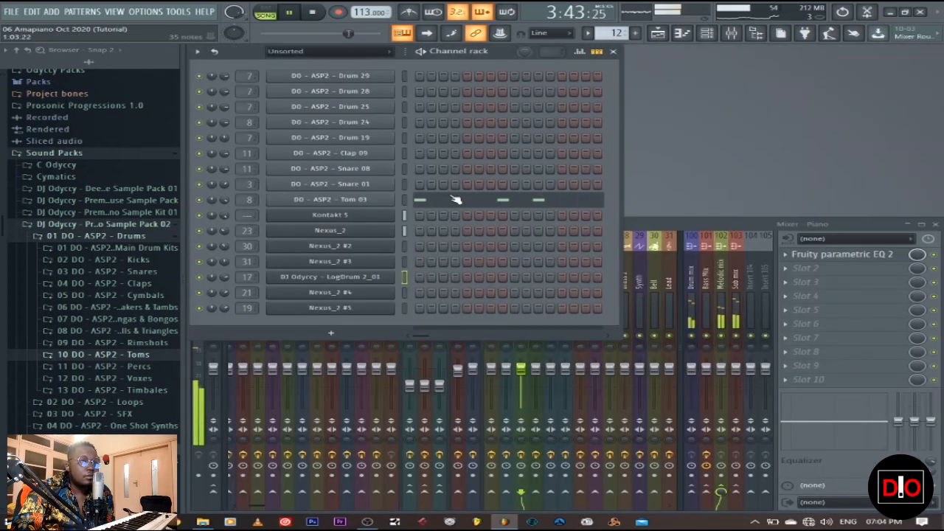
pyautogui.click(455, 199)
pyautogui.scroll(3, 505, 227)
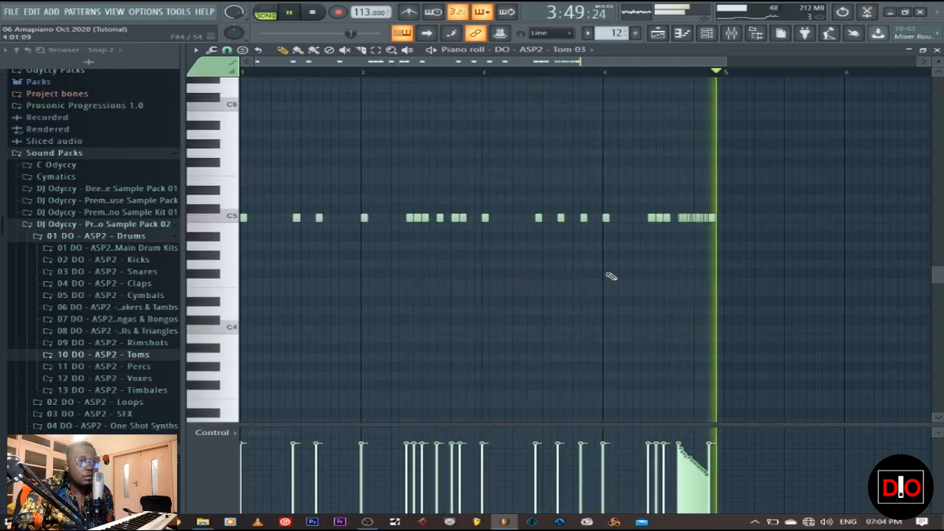
pyautogui.press('space')
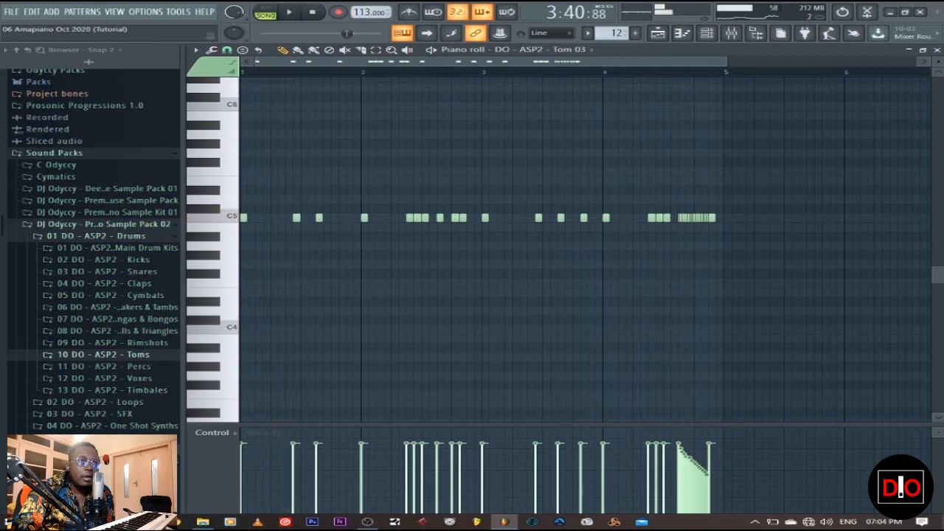
# Step: Return to the playlist, clear the playback range, and set the playback position to the start of the song
pyautogui.click(937, 50)
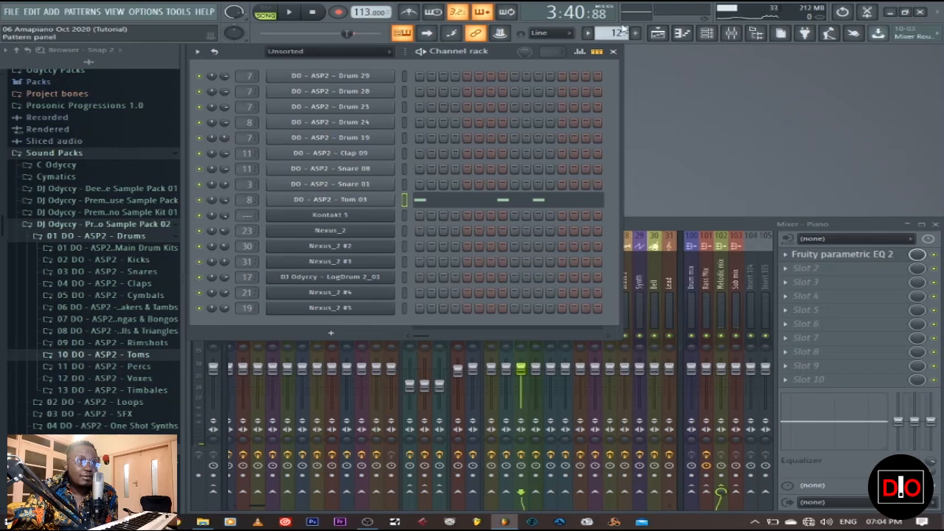
pyautogui.click(658, 32)
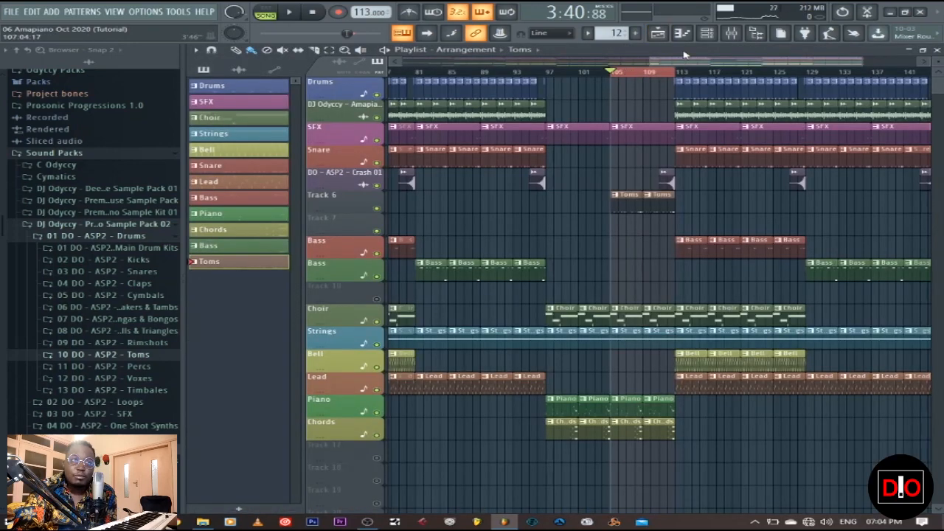
pyautogui.scroll(-5, 659, 66)
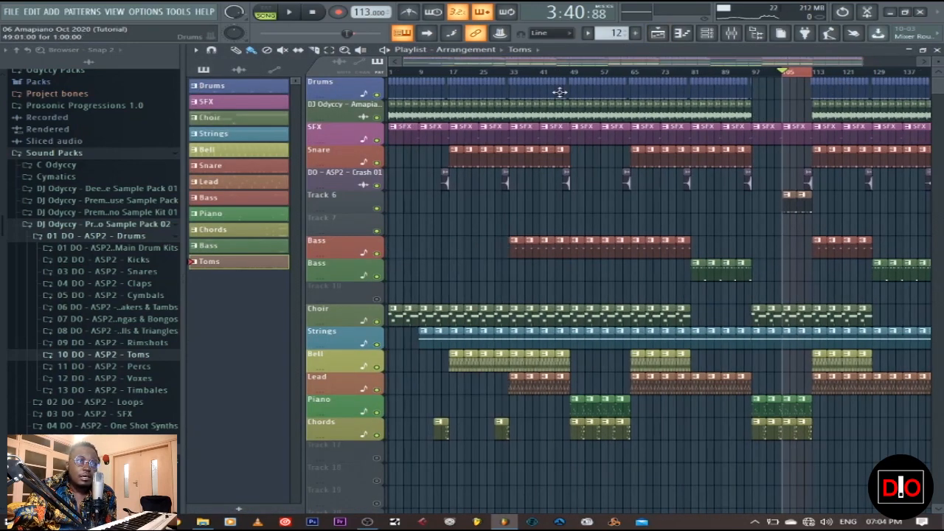
pyautogui.click(396, 74)
pyautogui.click(393, 74)
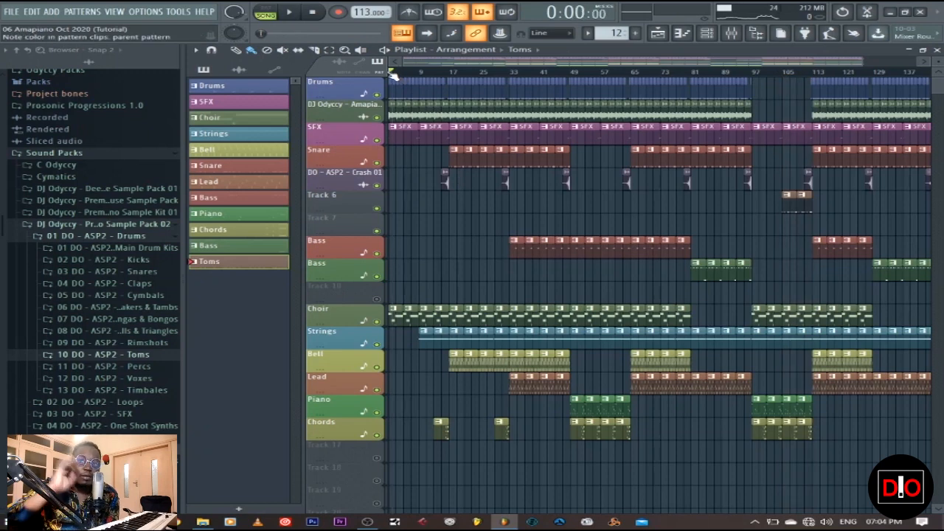